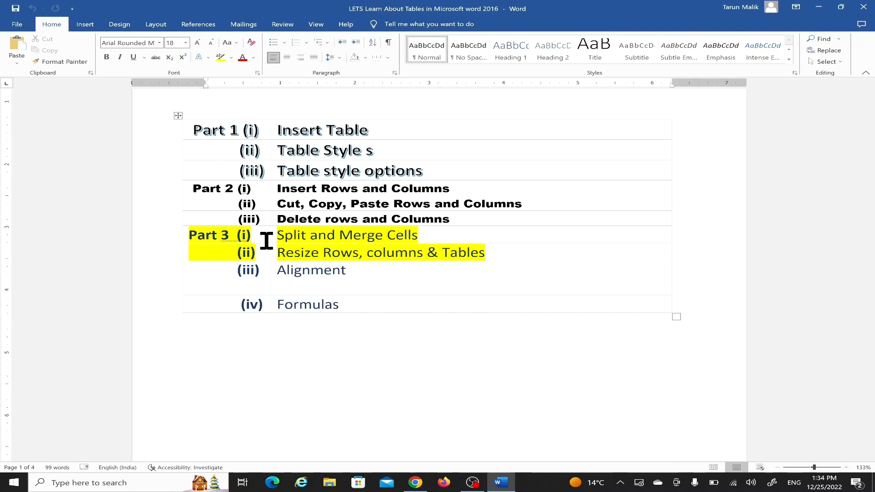
Step: Place the cursor in the student details table on page 2 and AutoFit the table to its contents
scroll(267, 240, down, 10)
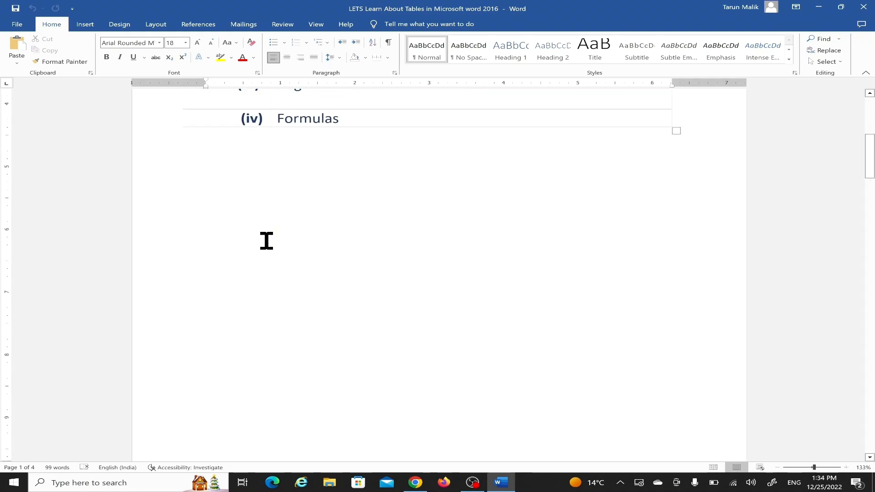
scroll(267, 240, down, 3)
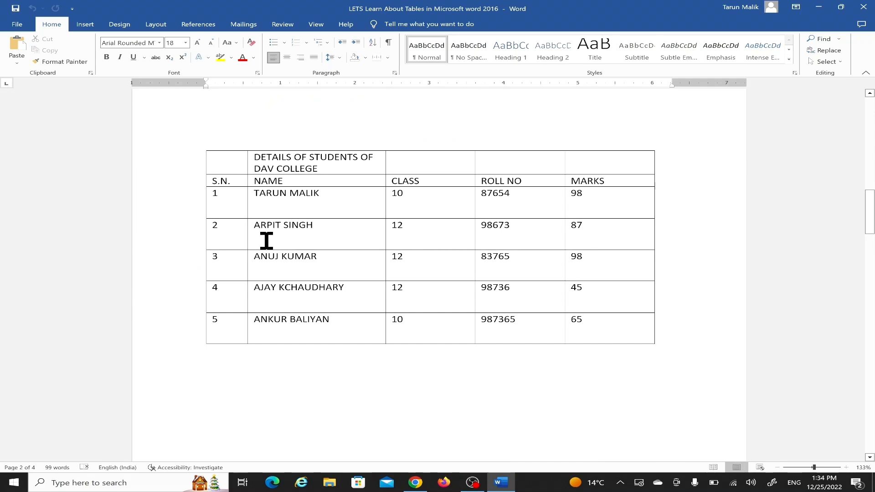
click(363, 202)
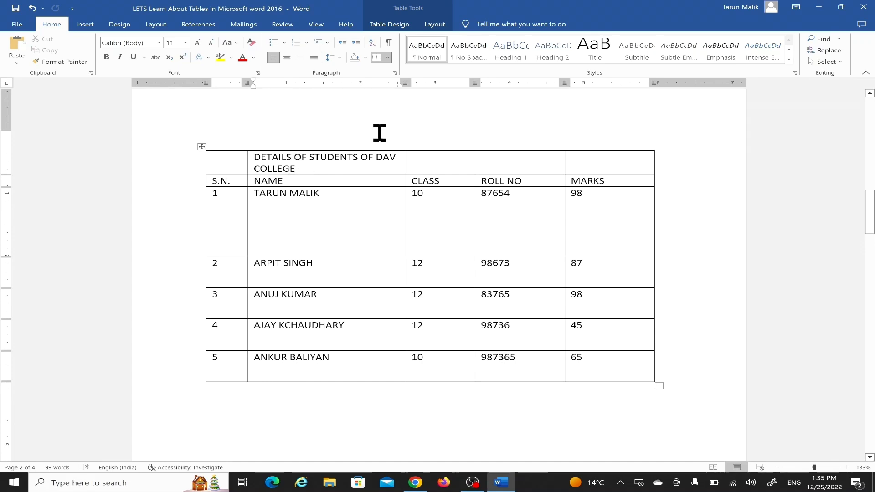
click(430, 26)
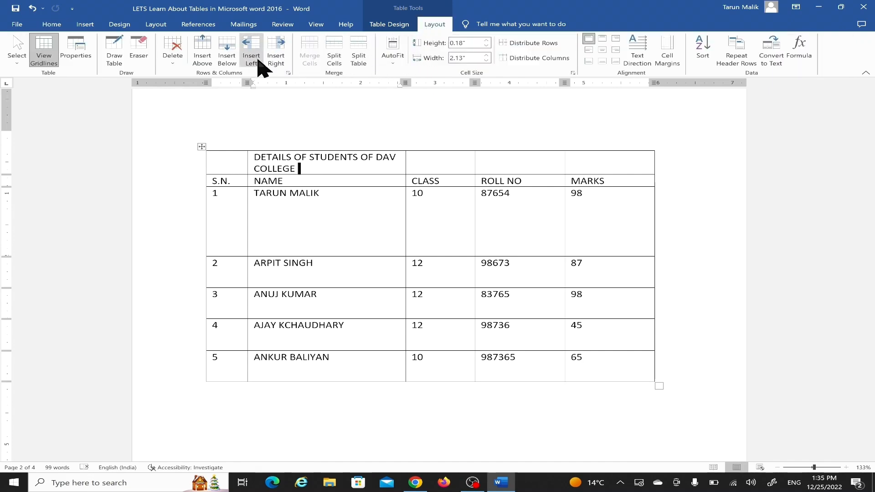
click(390, 63)
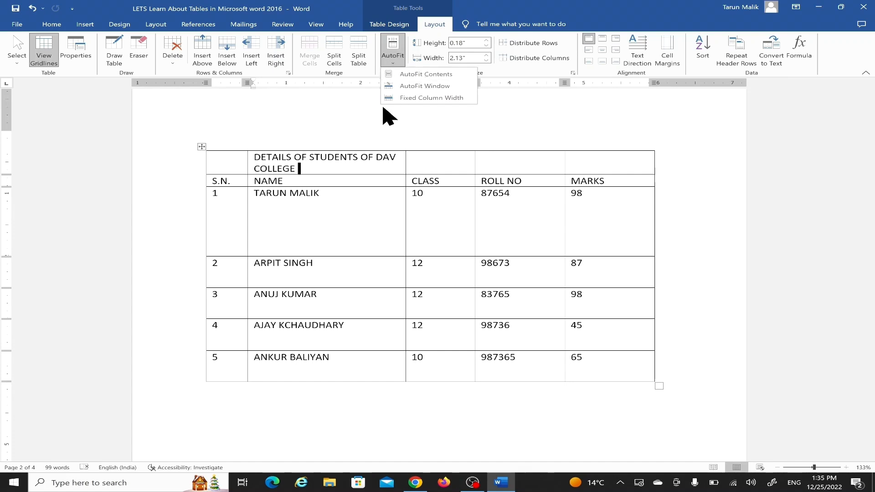
click(439, 77)
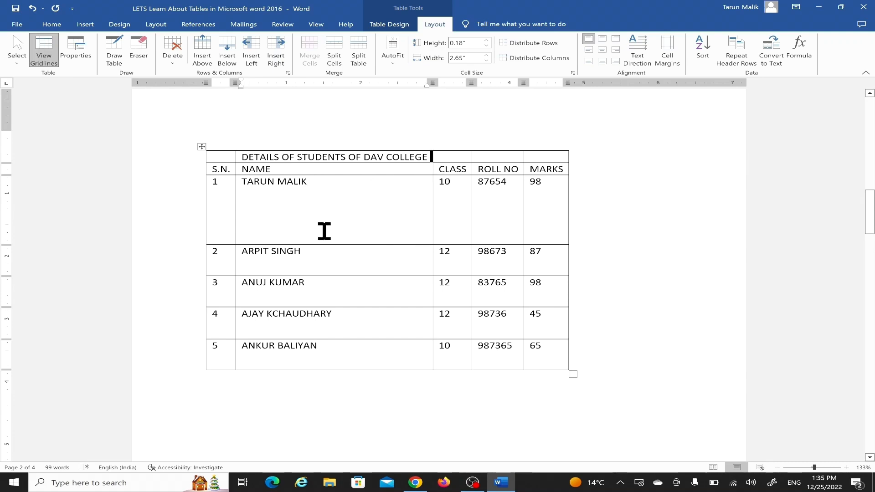
Step: Try bottom-right, top-right and centred alignment on the first student's name cell, and return it to top-left alignment
drag(242, 182, 306, 182)
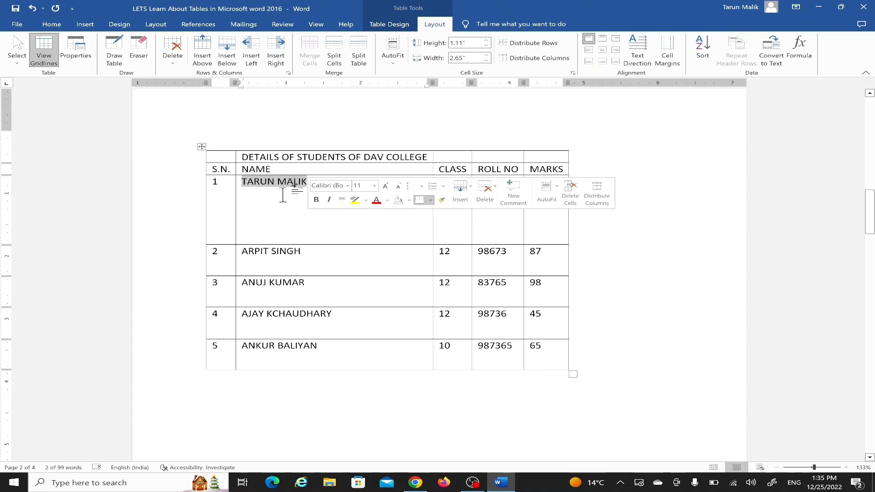
click(276, 184)
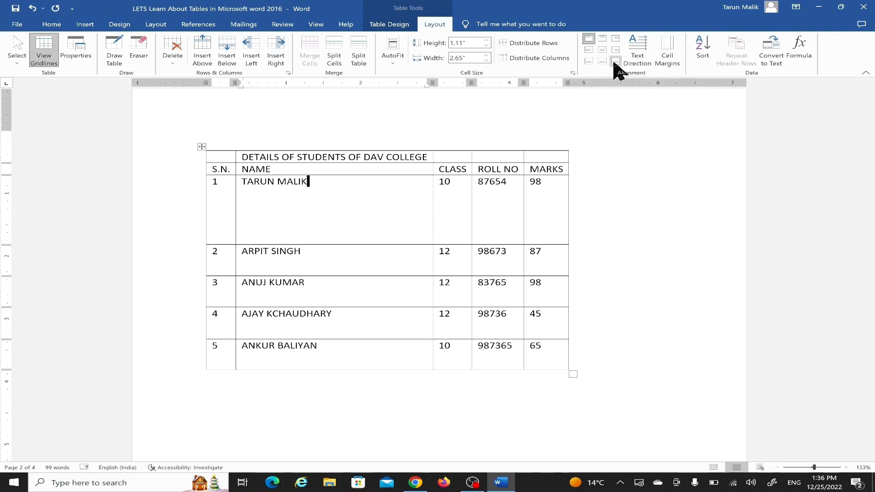
click(615, 62)
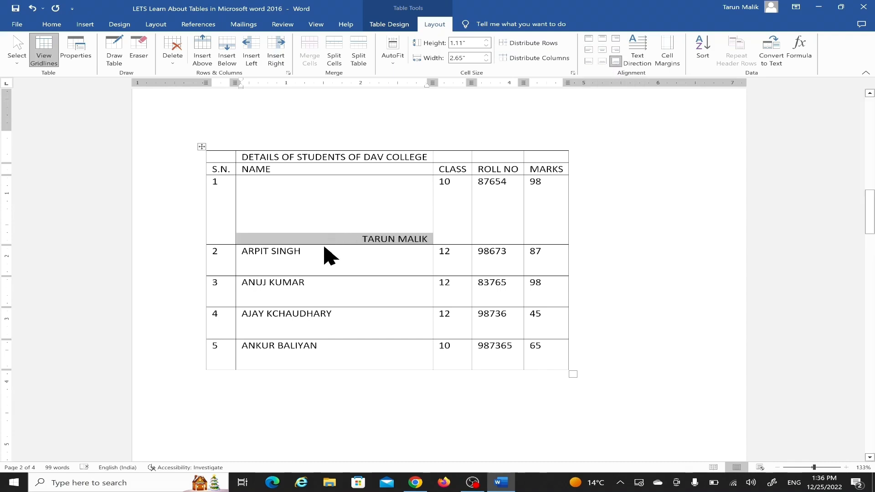
click(396, 240)
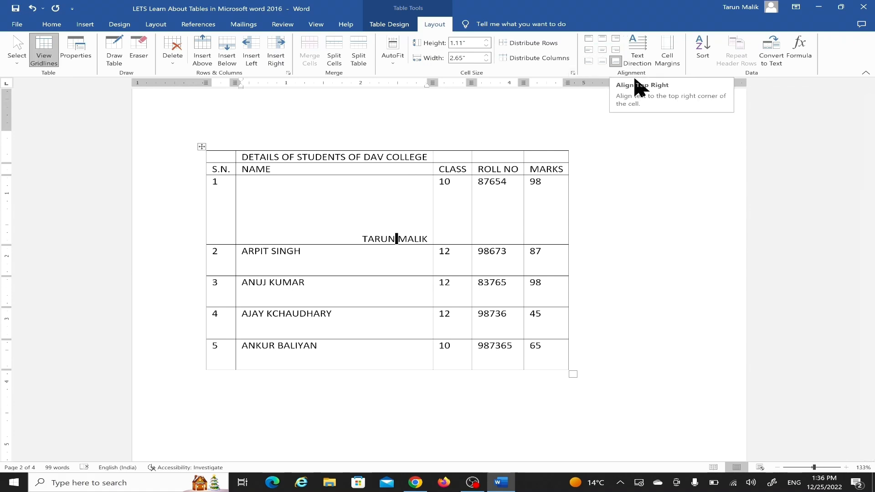
click(615, 38)
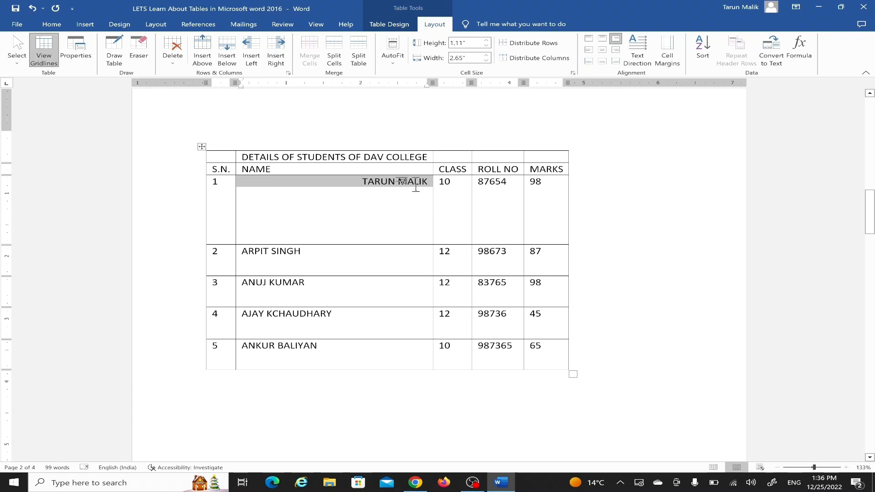
click(602, 50)
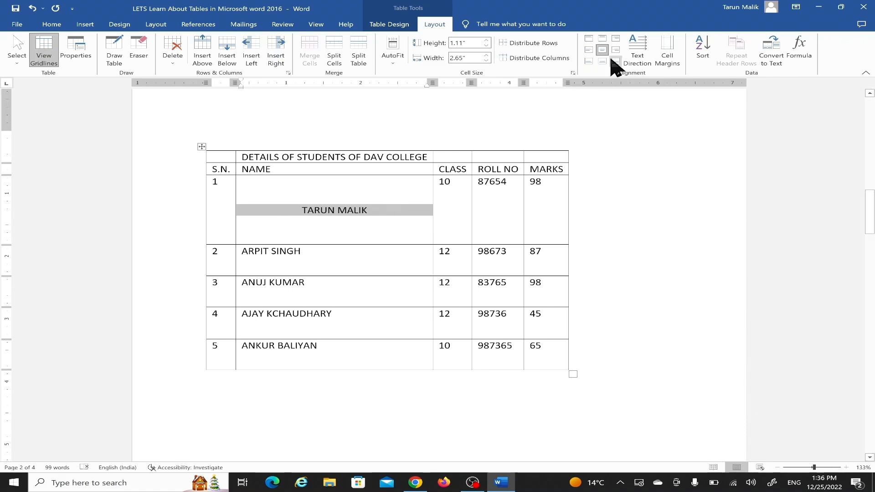
click(589, 39)
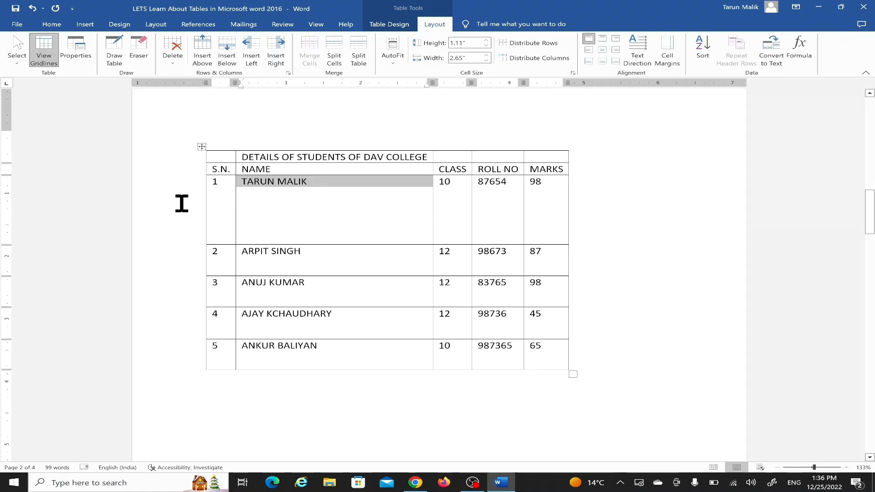
click(57, 27)
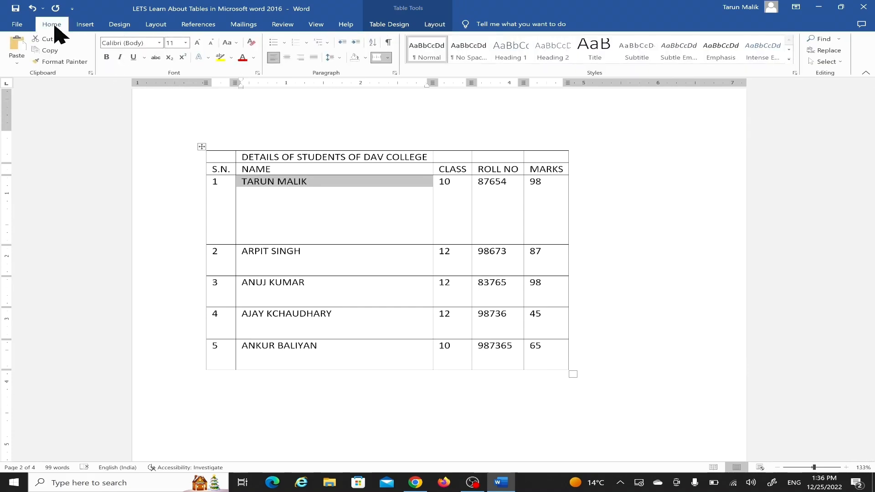
click(163, 27)
click(15, 57)
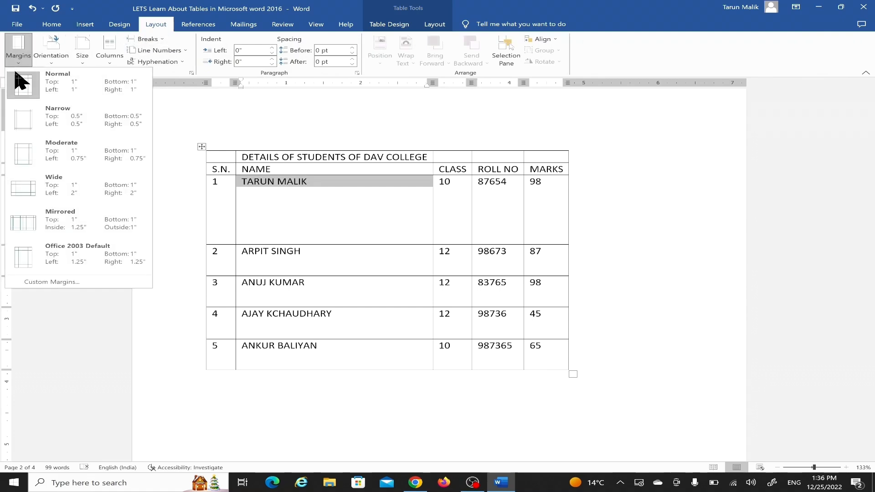
click(180, 117)
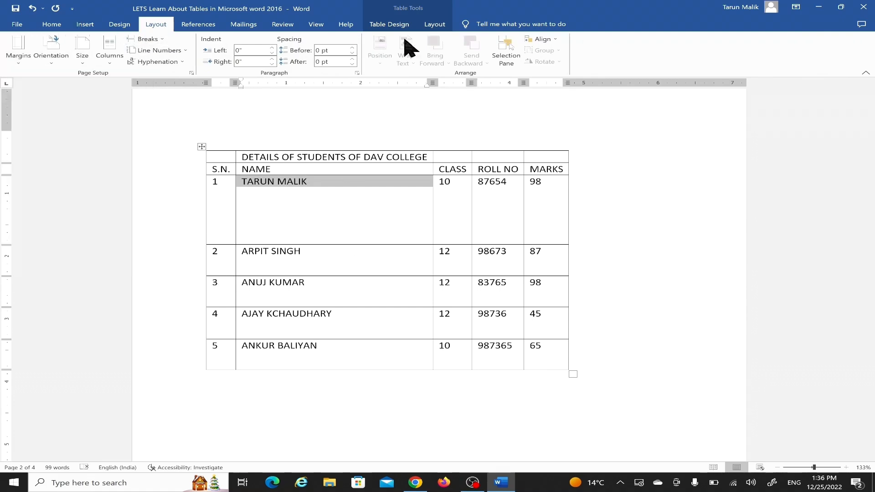
click(431, 25)
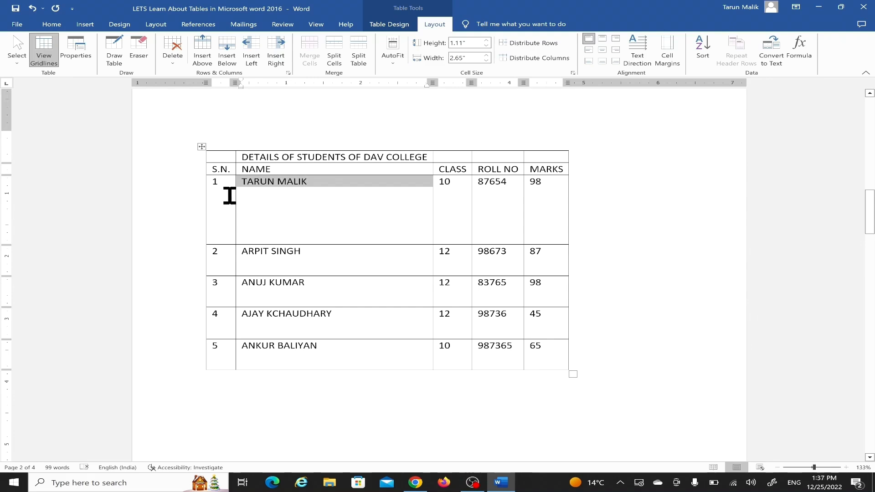
Step: Set the table's default top cell margin to 1" and look over the spacing in its rows
click(245, 184)
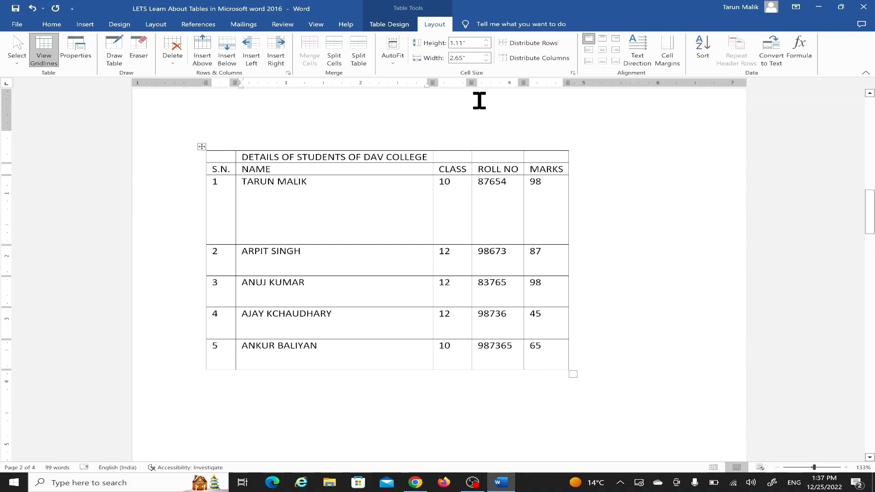
click(661, 67)
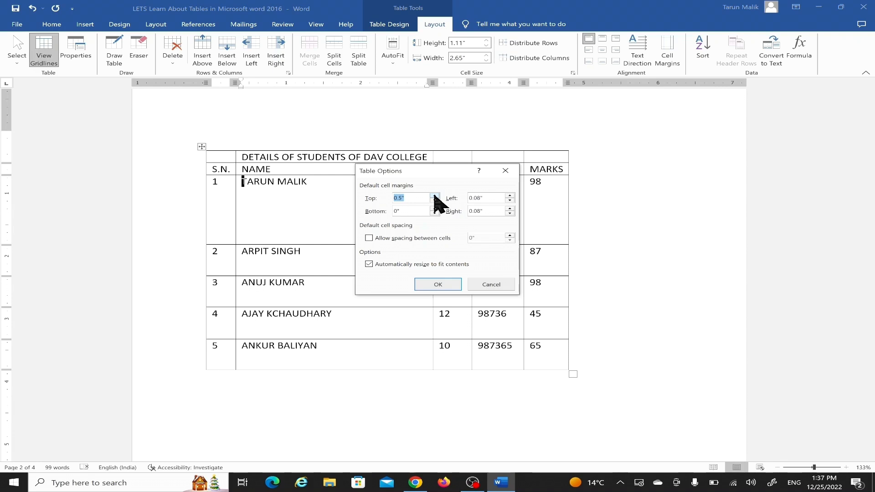
click(424, 287)
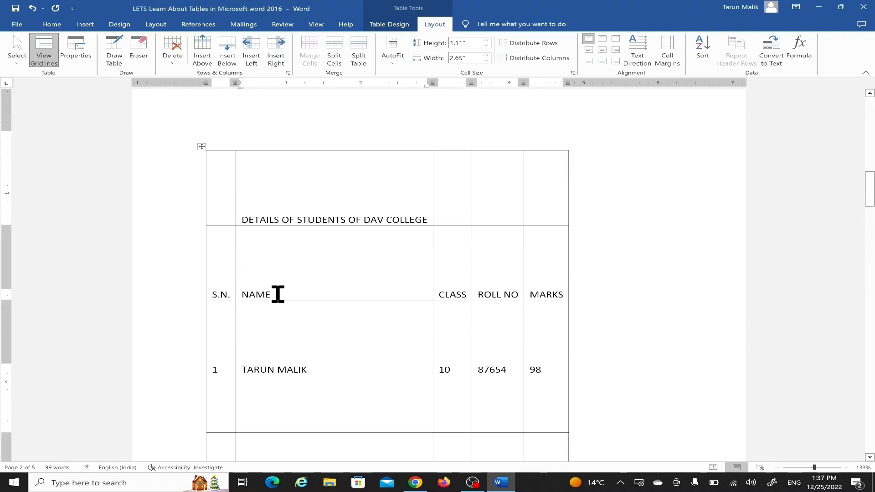
scroll(278, 294, down, 1)
scroll(293, 200, down, 2)
scroll(293, 201, down, 4)
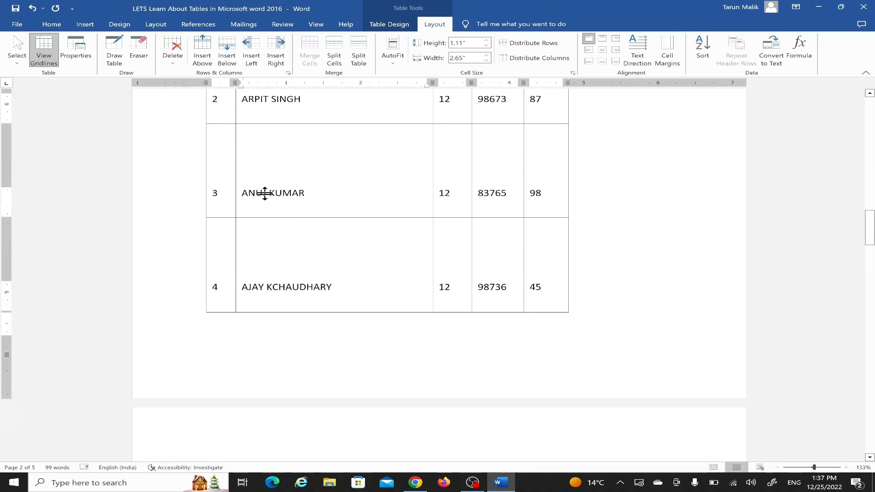
scroll(263, 191, up, 8)
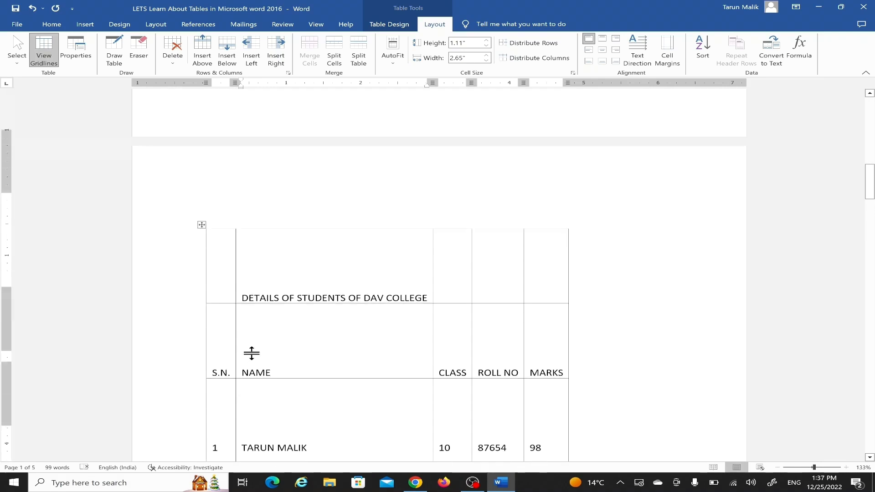
scroll(250, 353, down, 1)
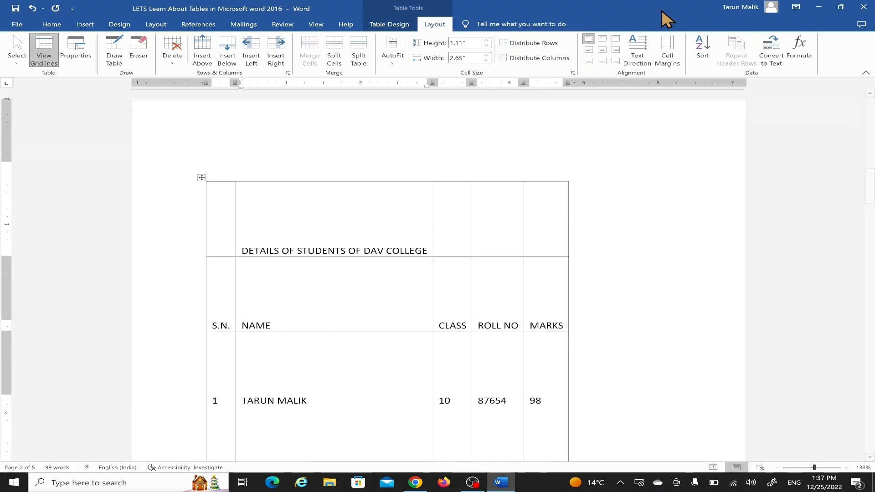
Step: Reduce the table's default top cell margin to 0.41" and review the rows
click(665, 57)
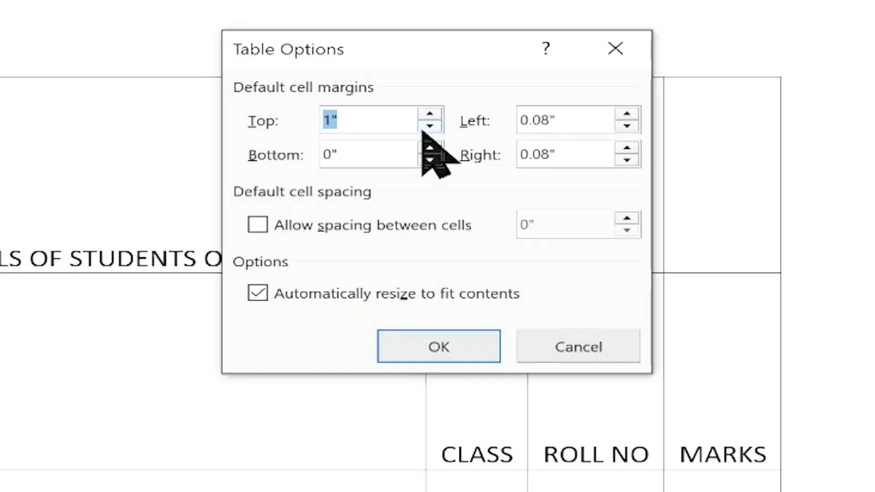
double_click(433, 200)
double_click(429, 127)
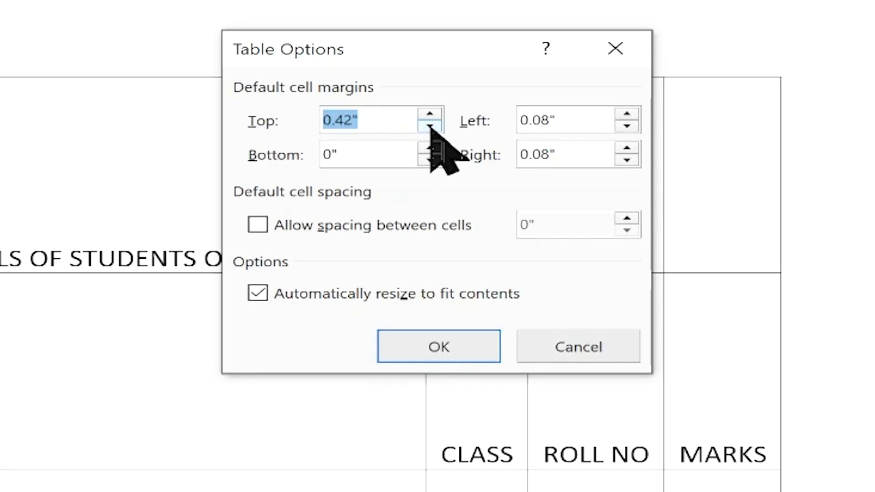
click(430, 126)
click(439, 345)
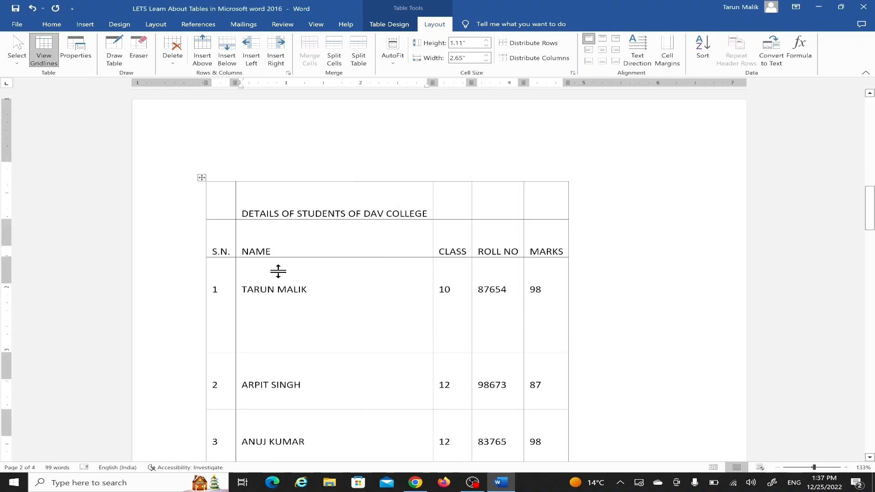
scroll(267, 239, down, 5)
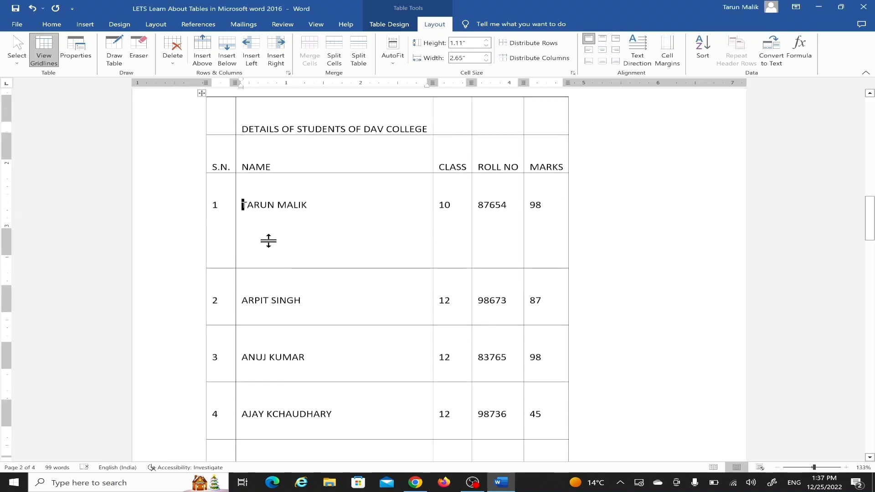
scroll(272, 267, up, 2)
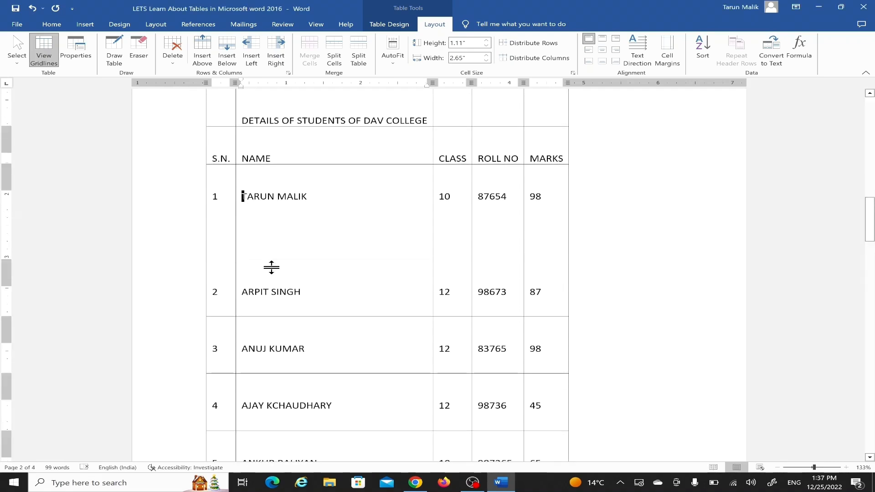
Step: Set the table's default top cell margin to 0"
click(667, 57)
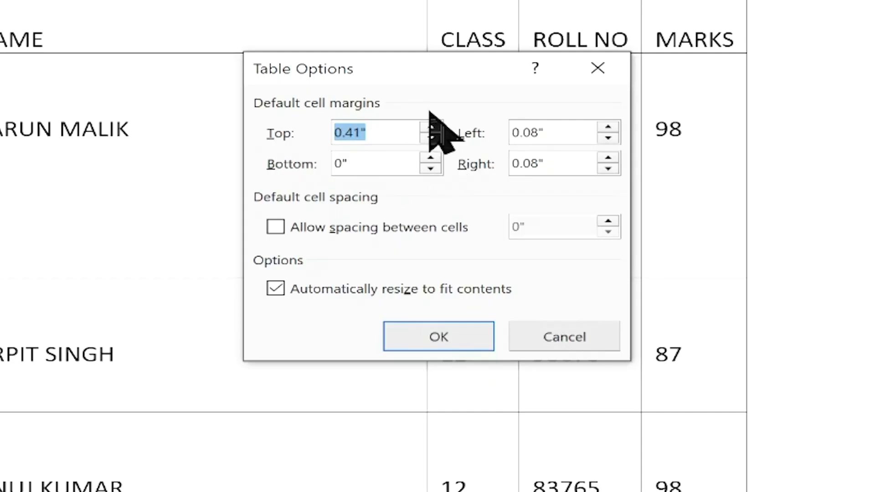
click(436, 138)
click(436, 137)
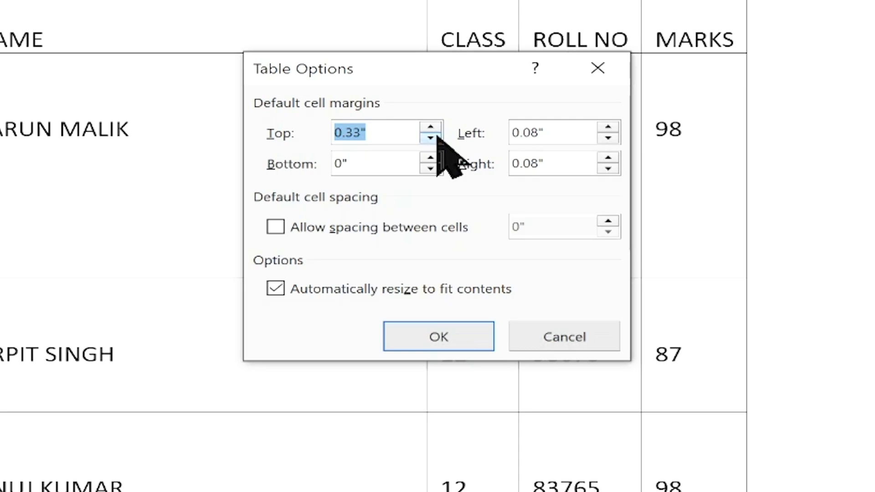
click(430, 137)
click(430, 137)
click(430, 137)
click(430, 137)
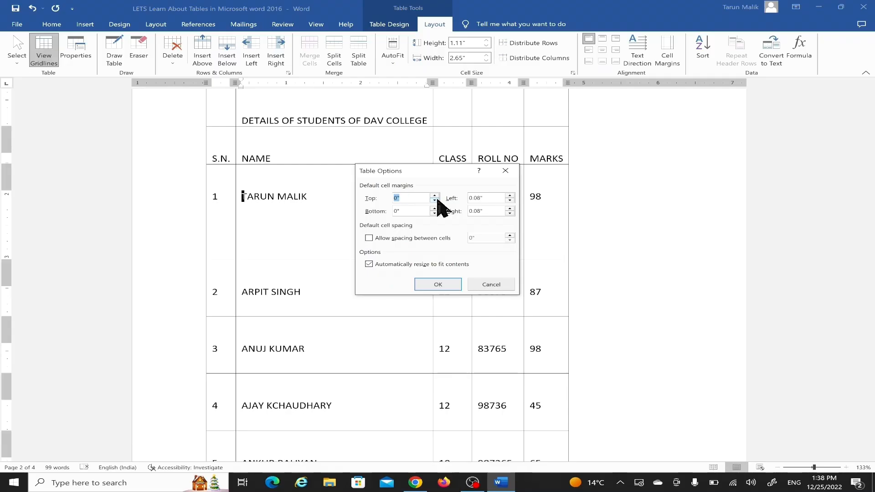
click(426, 286)
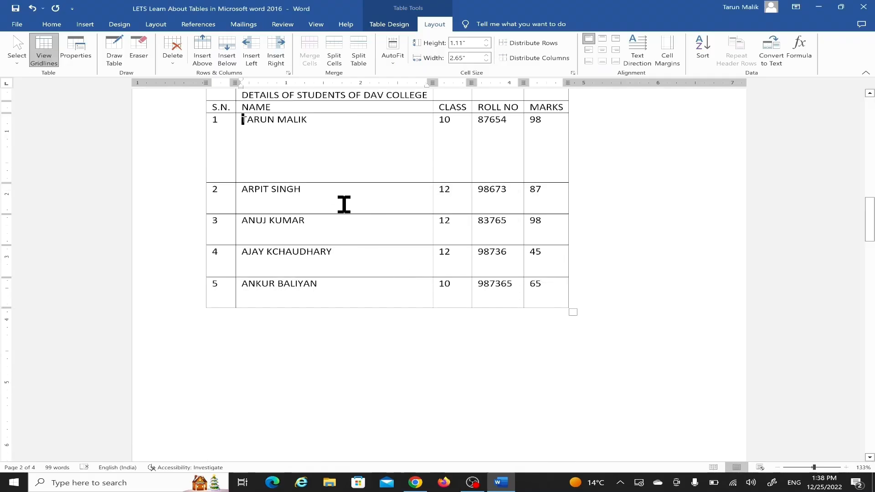
Step: Select the whole student details table and distribute its rows evenly
scroll(342, 206, up, 3)
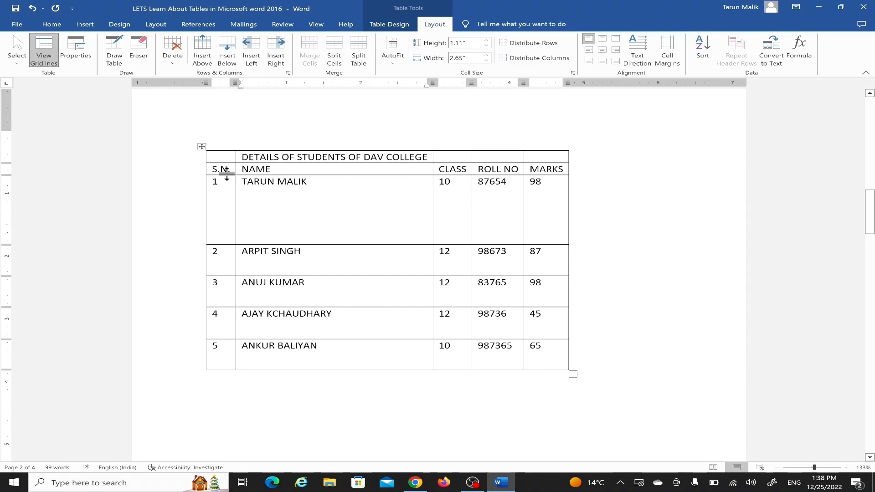
click(201, 146)
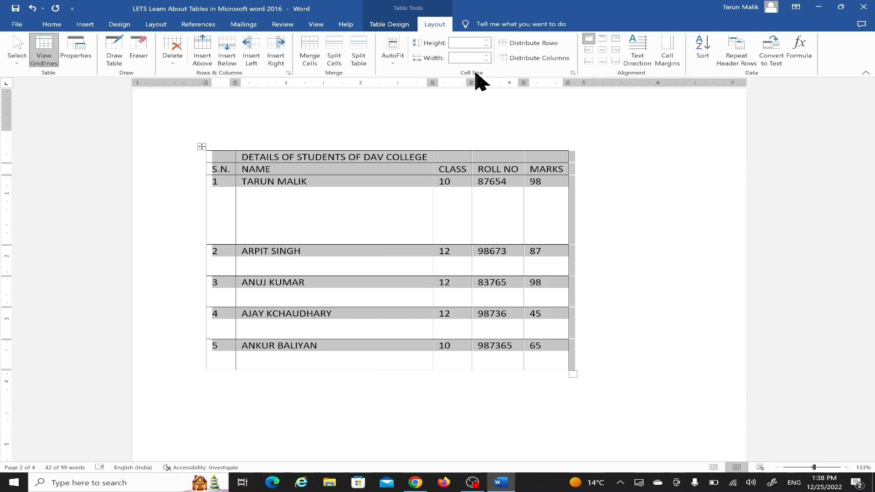
click(524, 45)
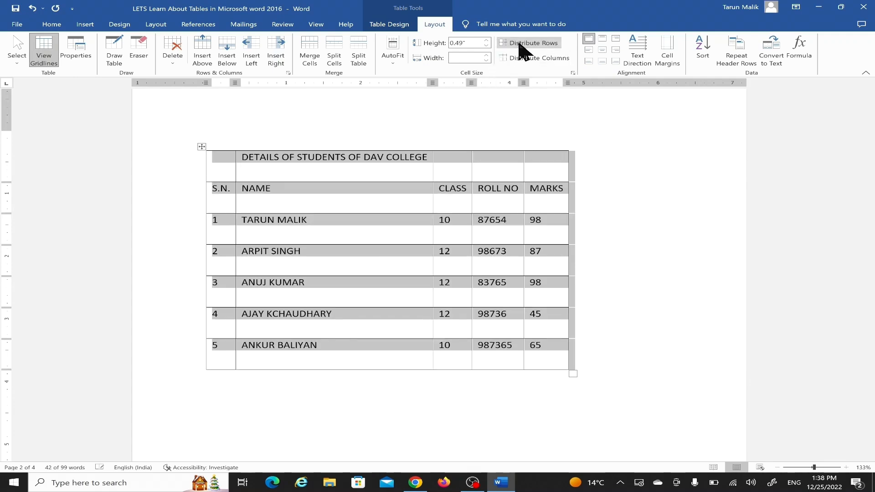
Step: Highlight individual rows of the student details table to compare their heights, and clear the selection
click(193, 189)
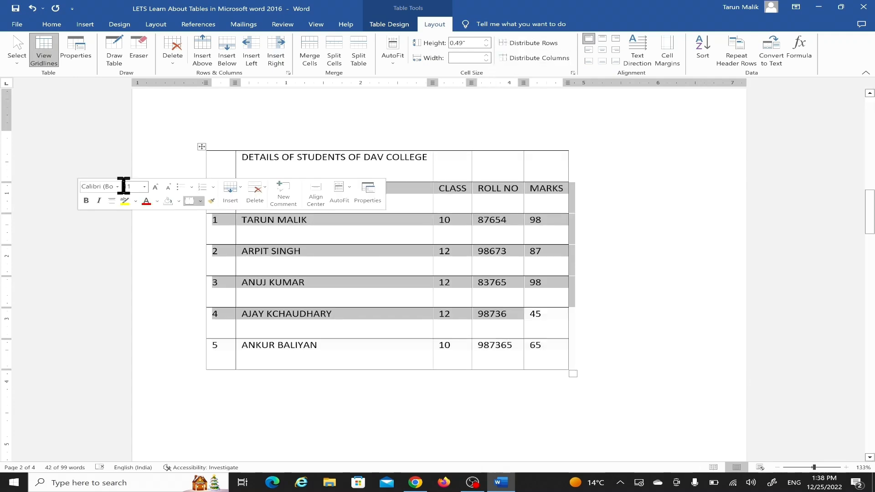
click(195, 255)
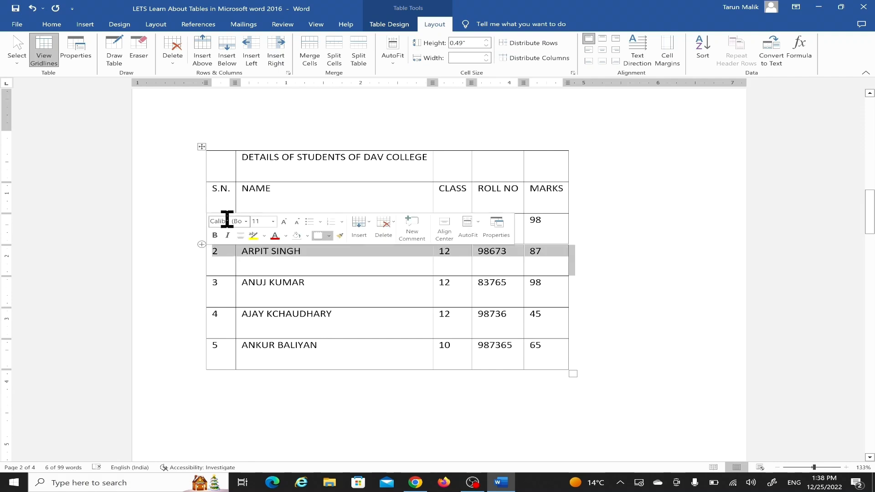
click(414, 112)
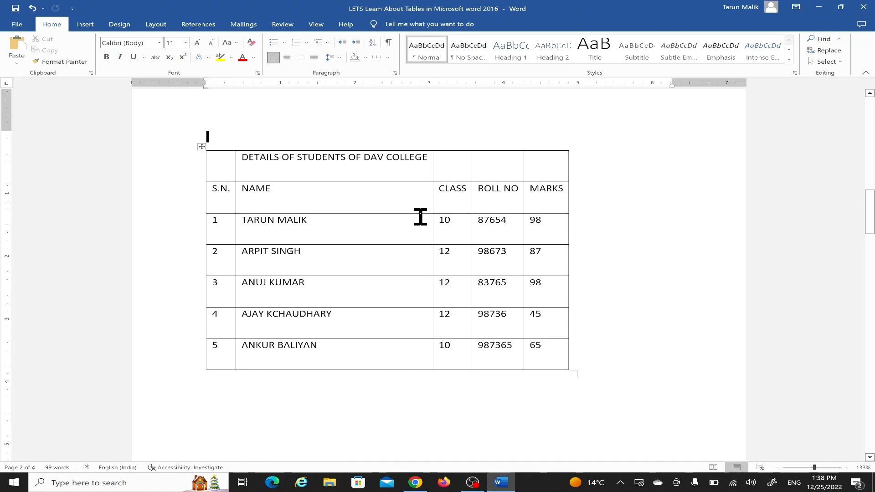
Step: Select the whole student details table and distribute its columns evenly
click(202, 145)
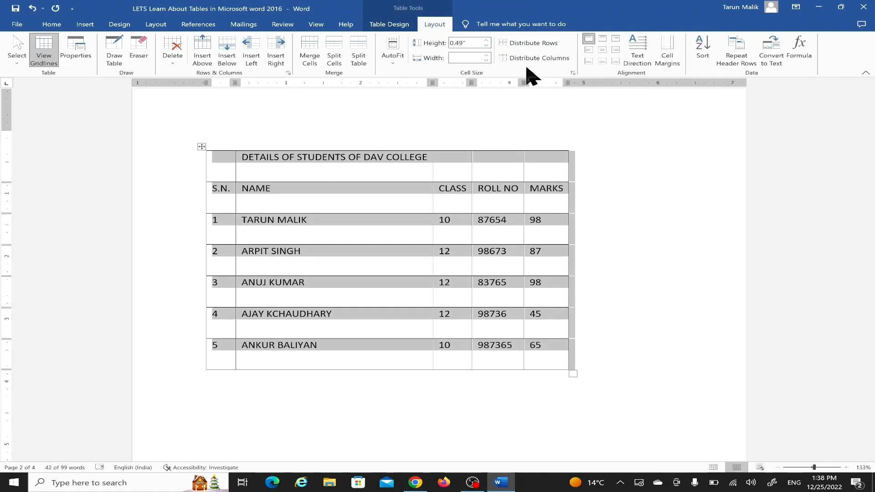
click(530, 62)
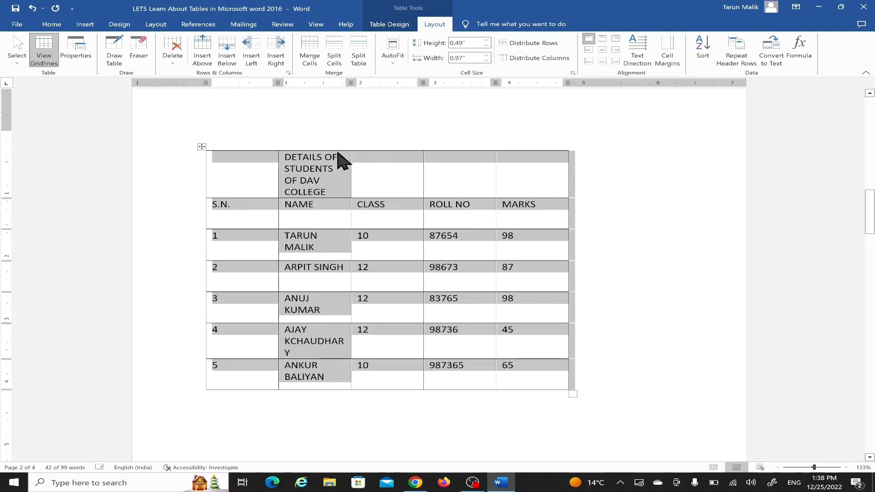
click(363, 137)
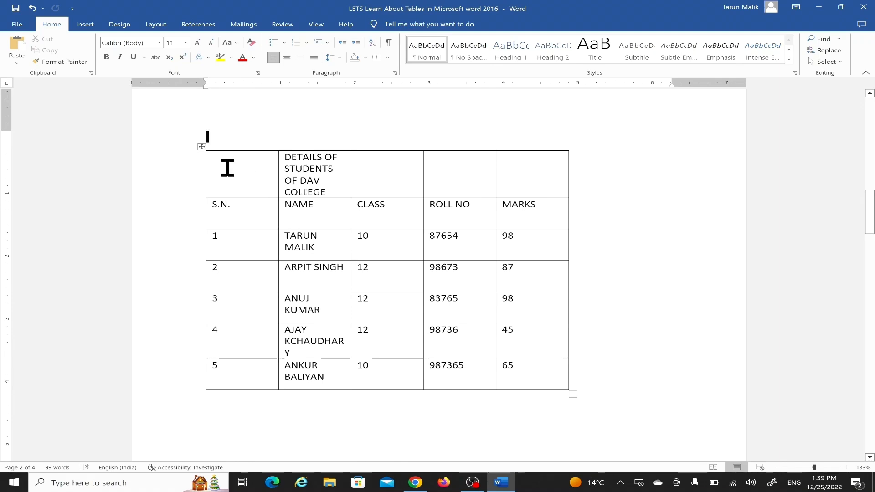
Step: Merge all five cells of the table's title row into a single cell
drag(225, 166, 529, 169)
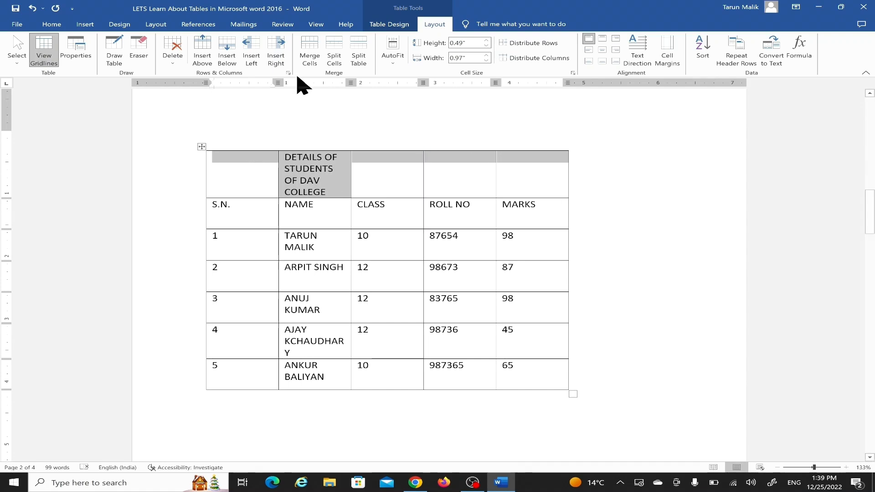
click(308, 64)
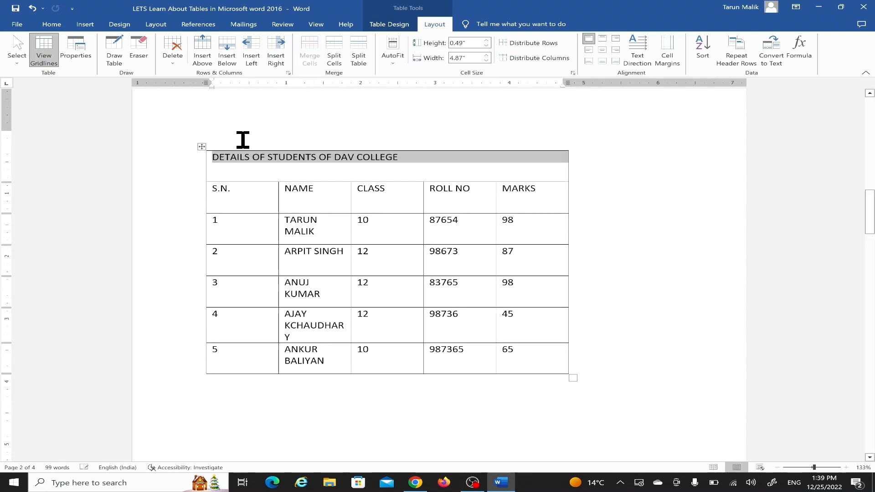
click(252, 126)
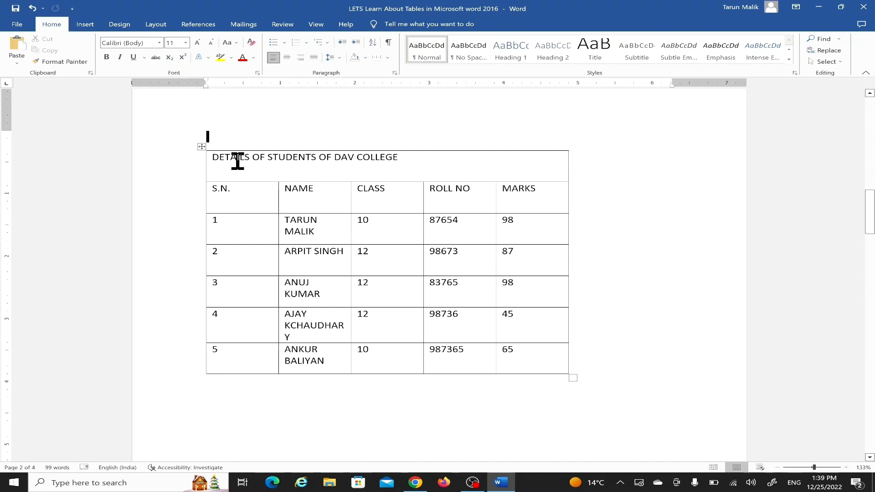
Step: Center the title DETAILS OF STUDENTS OF DAV COLLEGE horizontally and vertically in its merged cell
click(214, 162)
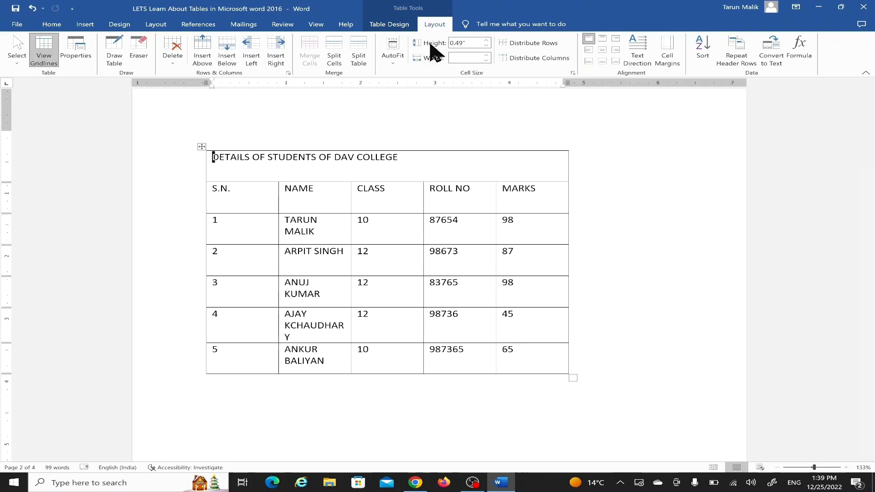
click(602, 49)
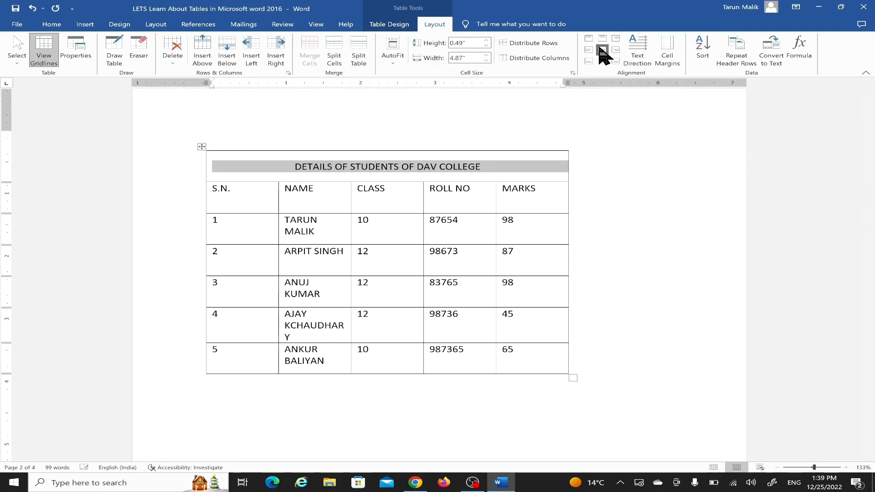
click(396, 95)
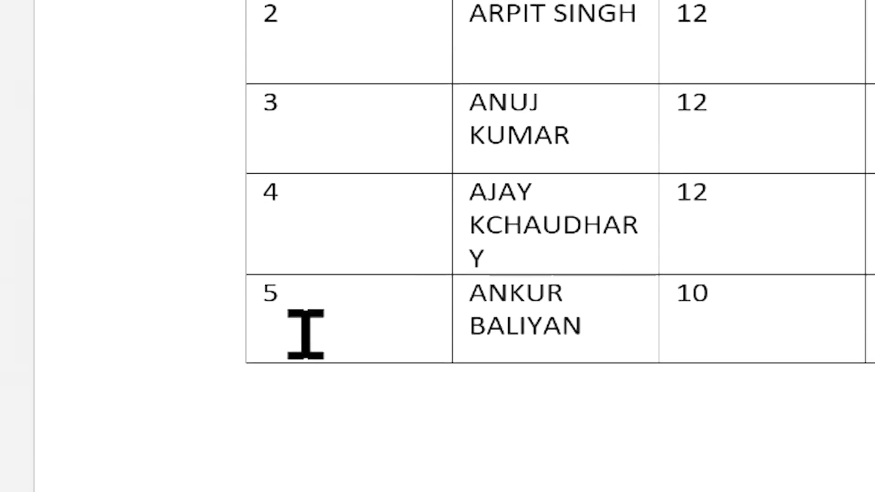
Step: Add an empty row below the last student, number 5, at the end of the table
mouse_move(238, 368)
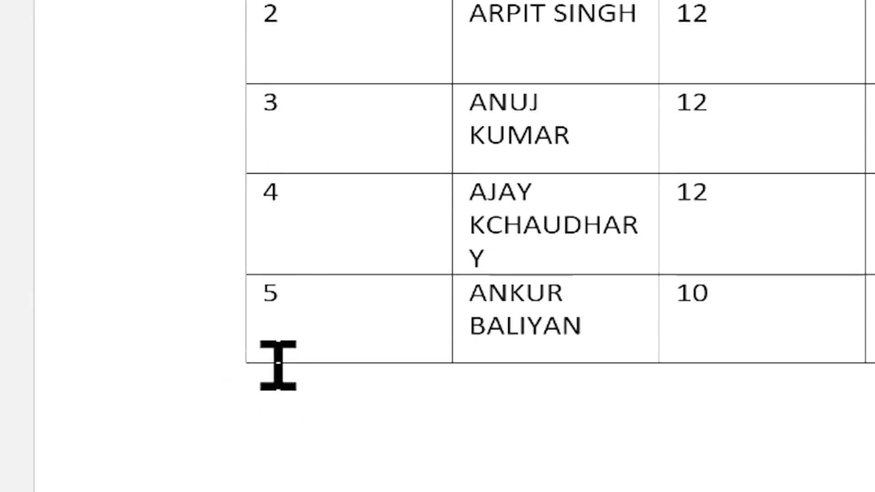
mouse_move(240, 369)
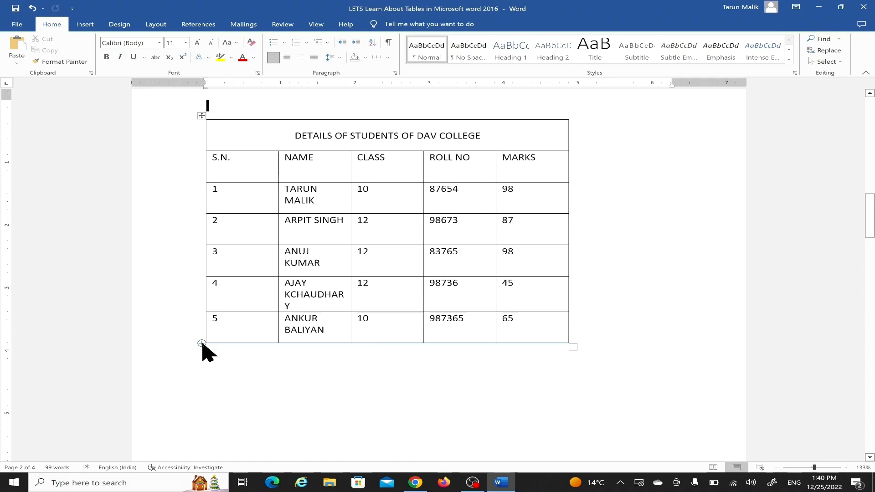
click(202, 344)
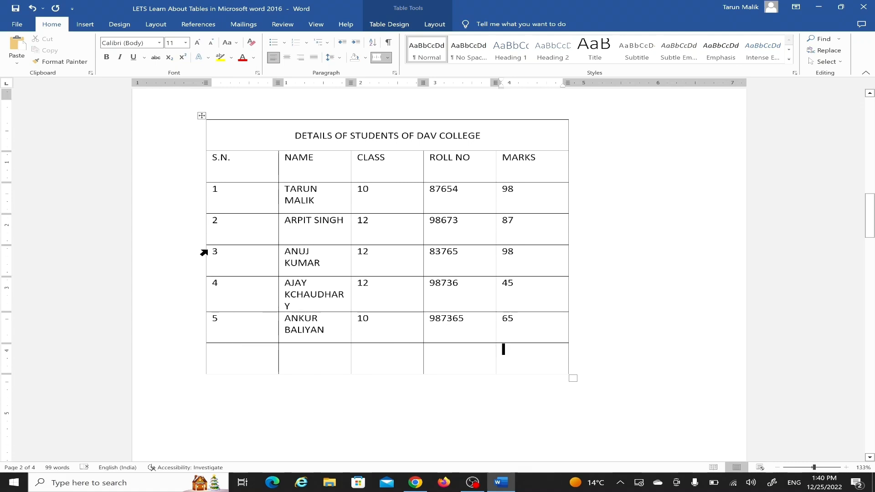
Step: Split the table above the row numbered 3, and undo the split
click(223, 253)
click(436, 25)
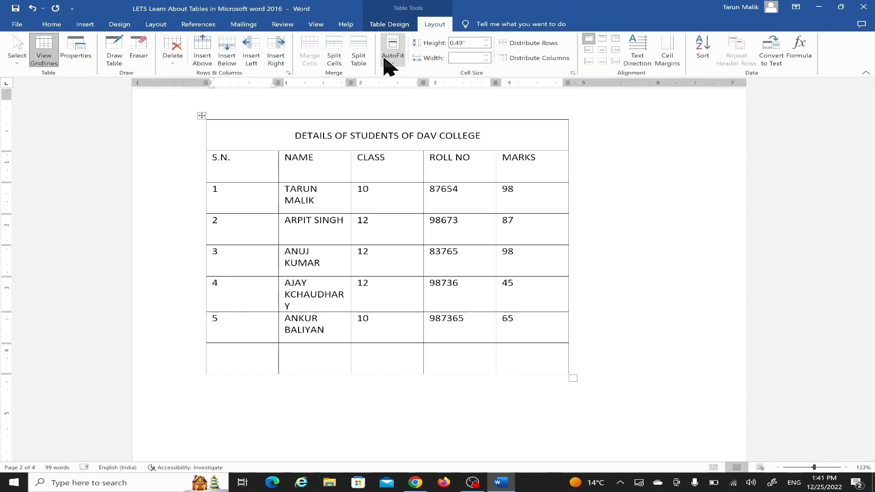
click(359, 59)
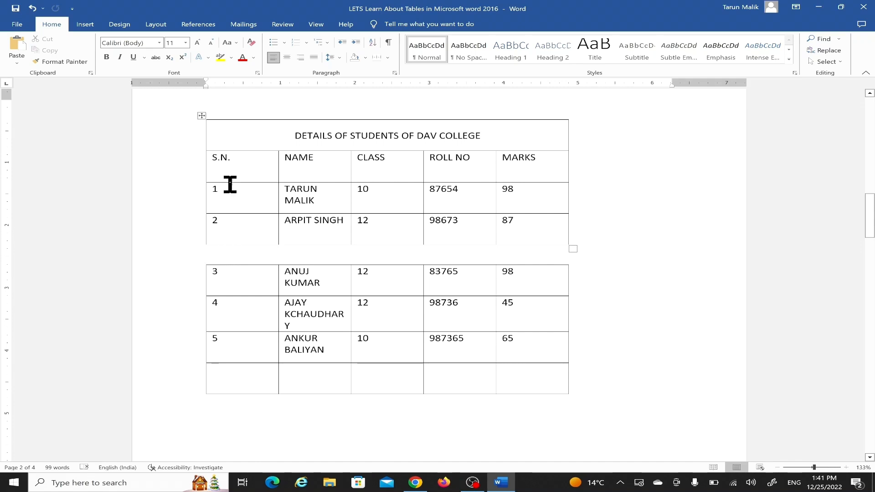
click(381, 158)
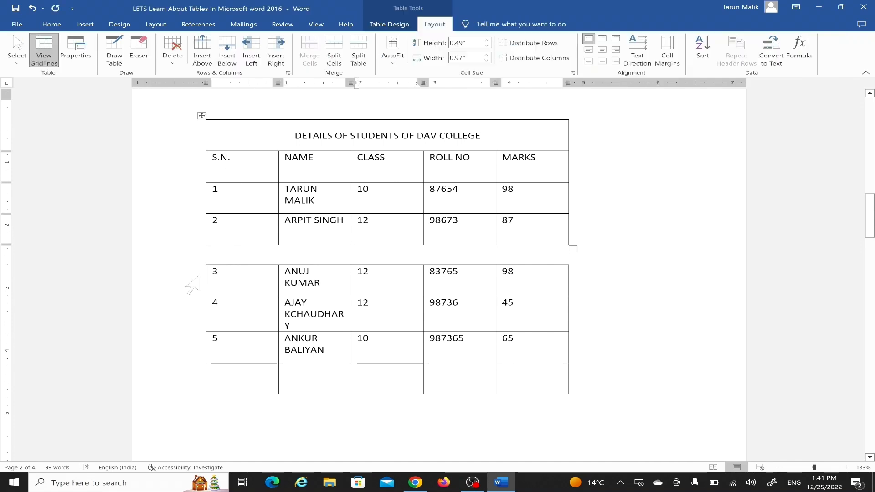
click(32, 8)
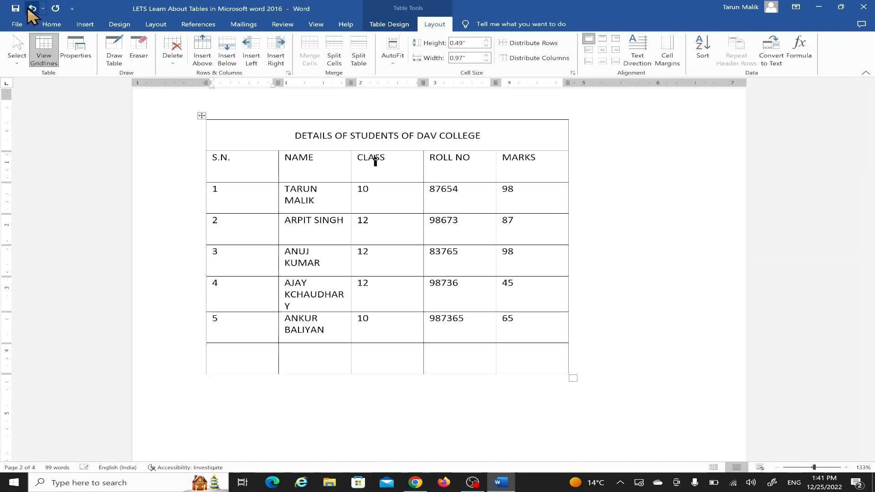
Step: Enlarge the empty last row to about 0.81" high and split its cell under CLASS into 2 columns and 2 rows
click(389, 374)
drag(389, 374, 388, 393)
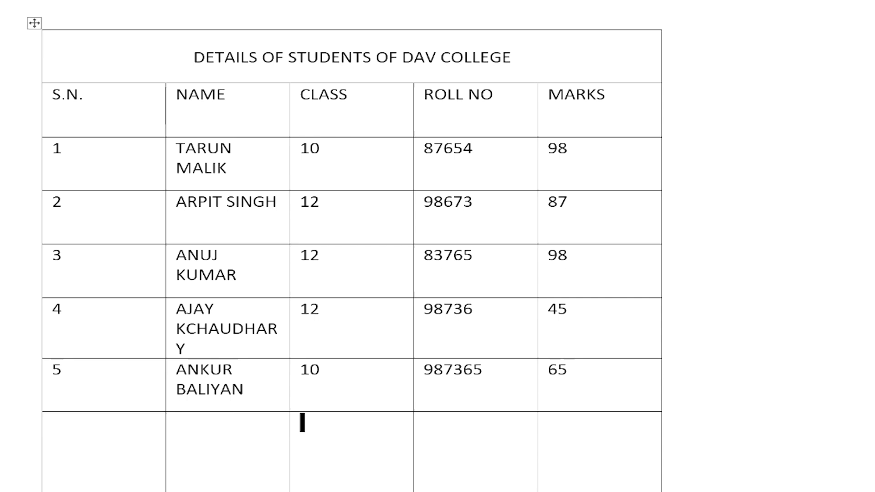
click(339, 61)
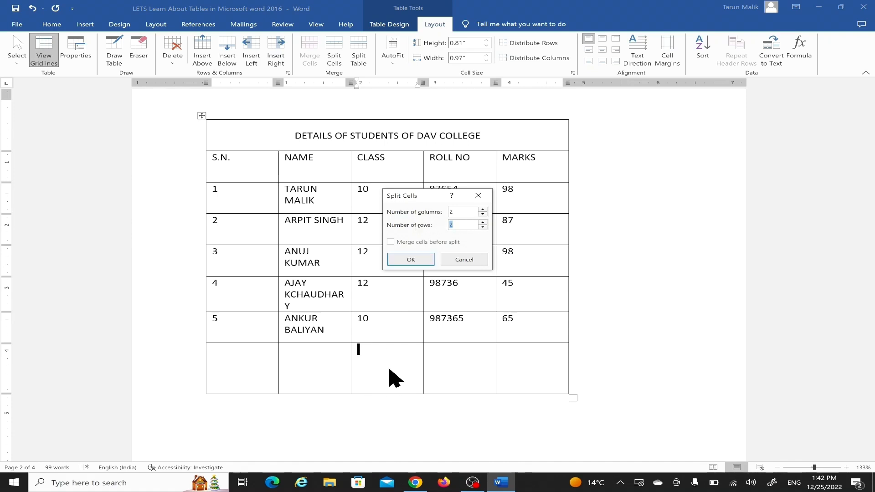
click(413, 260)
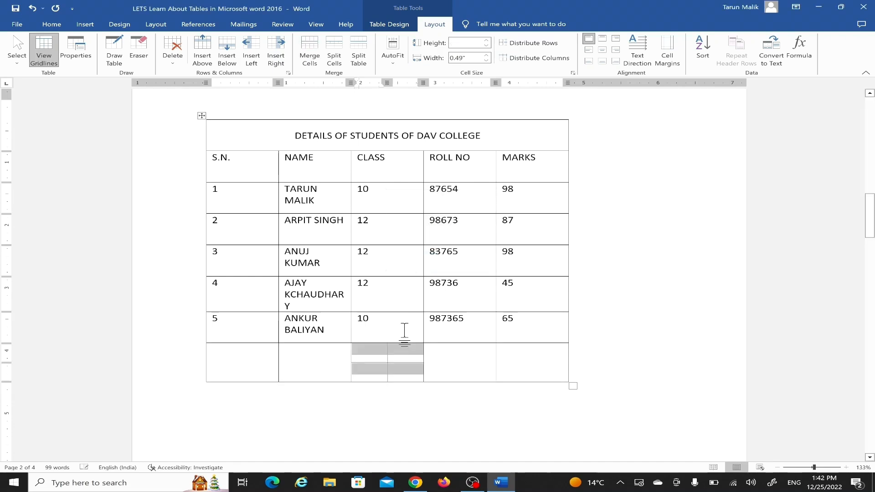
click(345, 356)
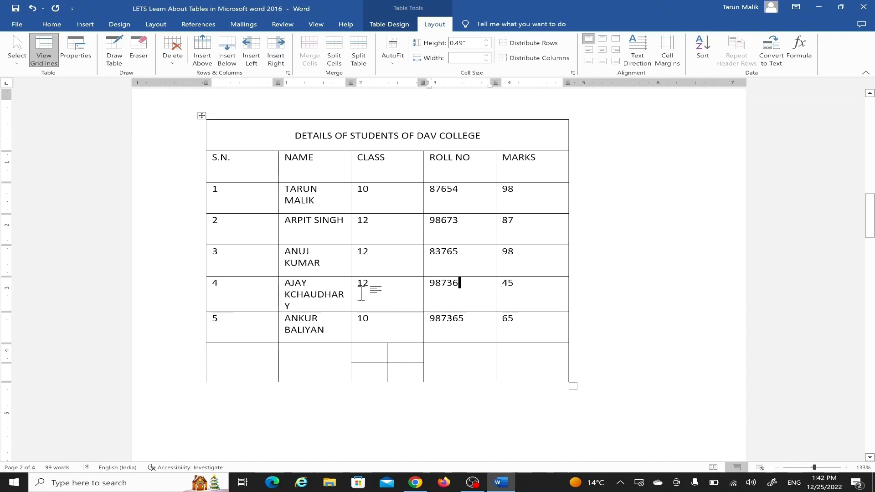
Step: Split the table above the row numbered 4 and look over the two separate tables
click(450, 289)
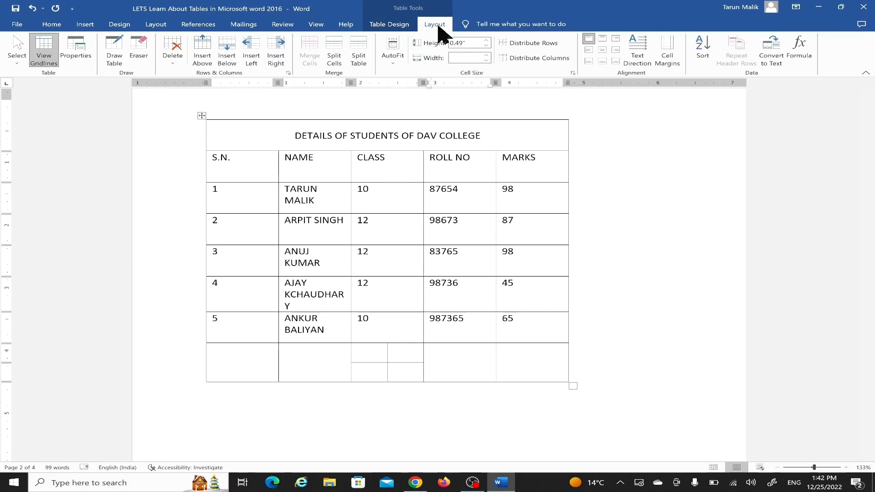
click(359, 57)
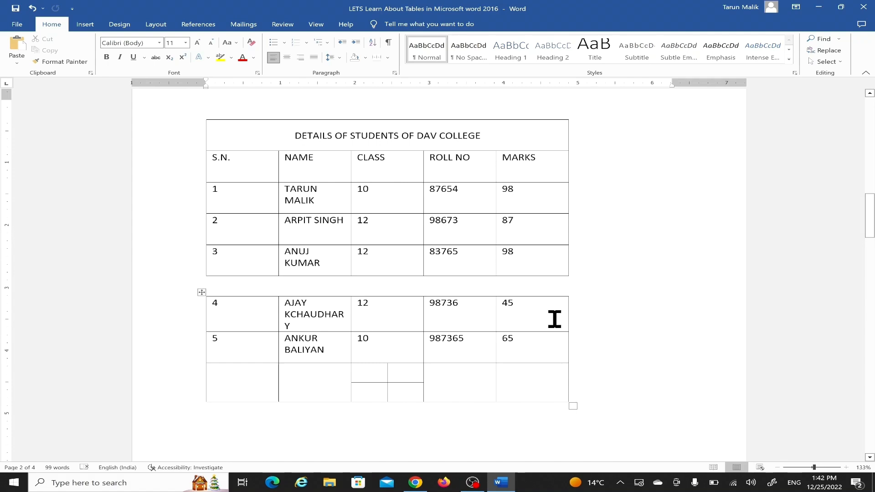
scroll(185, 273, up, 5)
scroll(187, 272, down, 3)
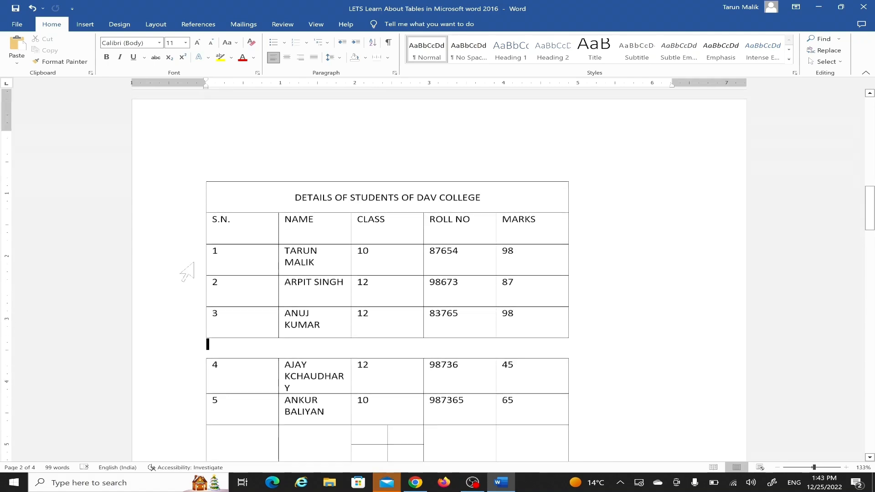
scroll(187, 272, down, 2)
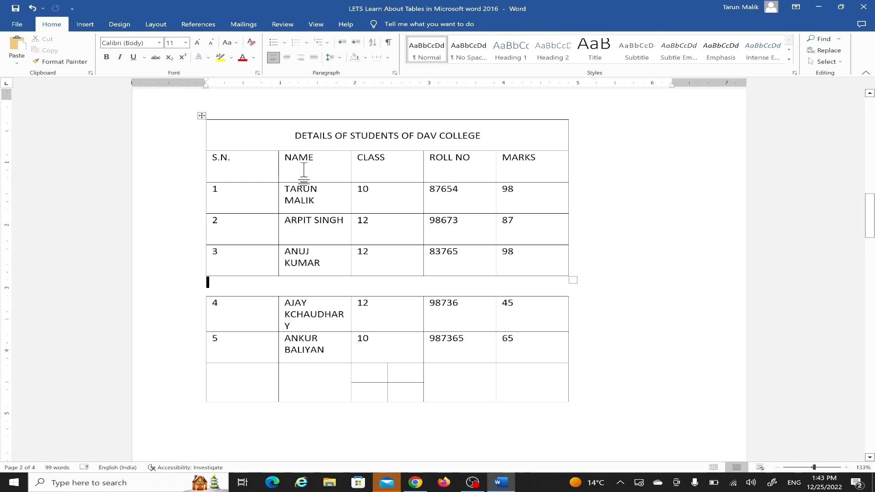
Step: Resize the column heading row by its lower border to a height of about 1.06"
key(ctrl+z)
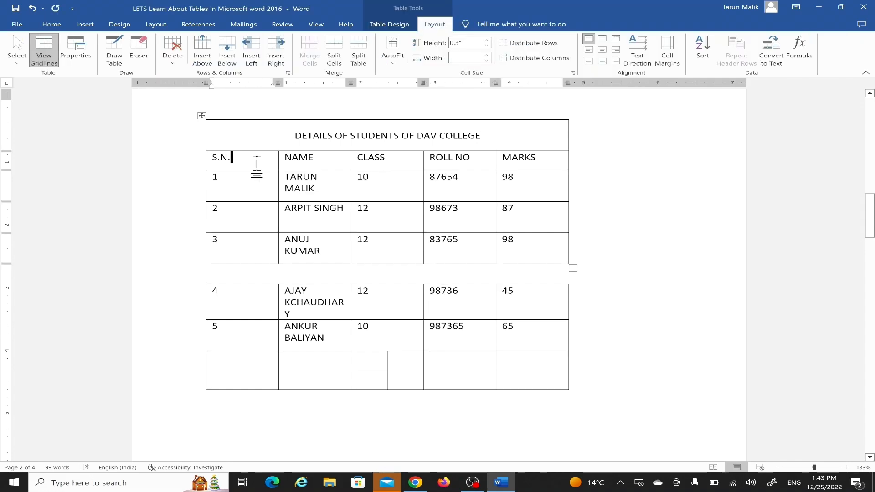
drag(247, 171, 249, 205)
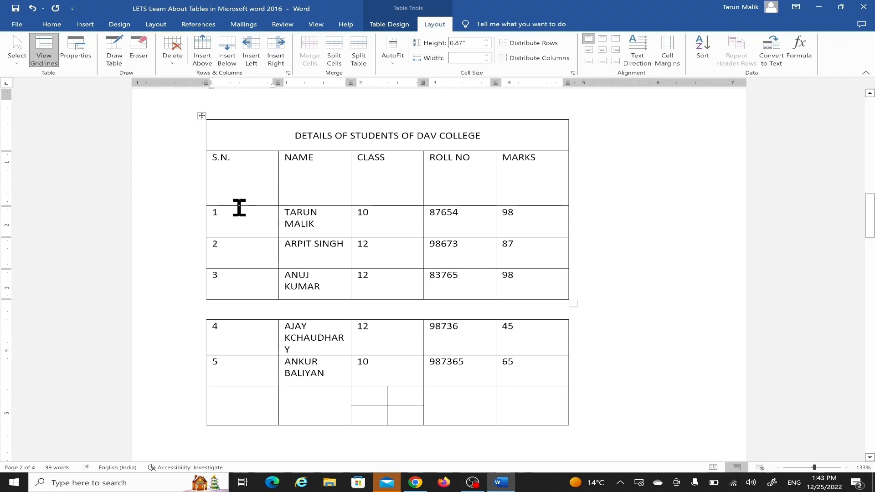
drag(243, 183, 248, 217)
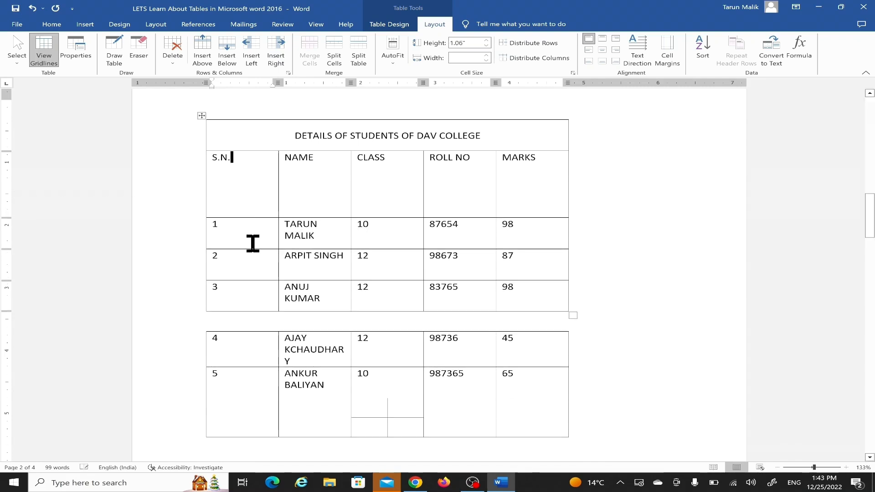
Step: Set the height of the column heading row to 0.2"
click(392, 173)
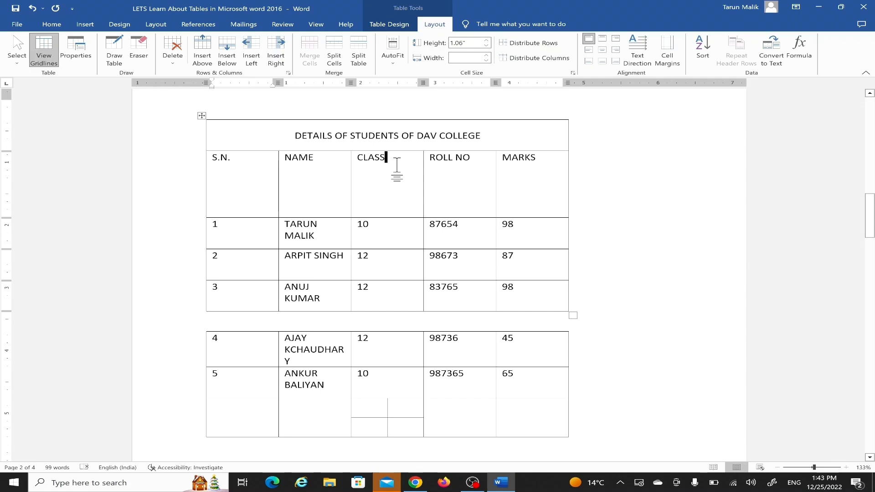
scroll(436, 15, up, 1)
click(436, 21)
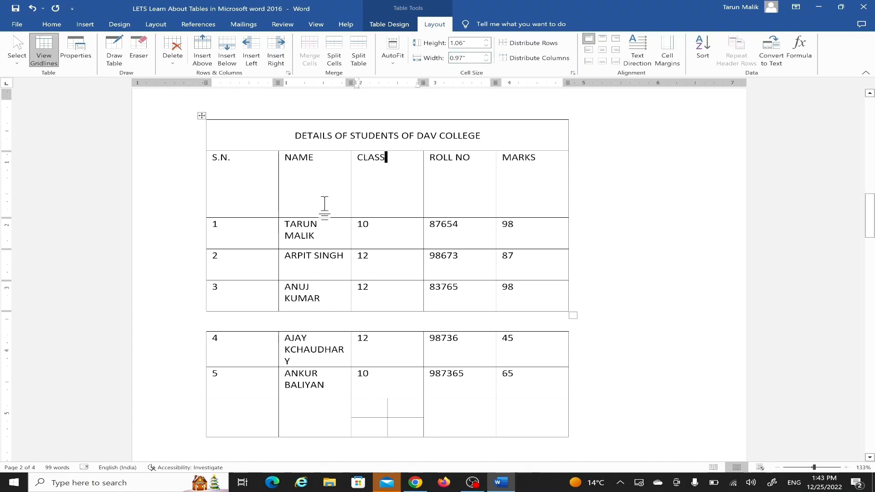
click(486, 45)
click(486, 45)
click(486, 45)
click(486, 45)
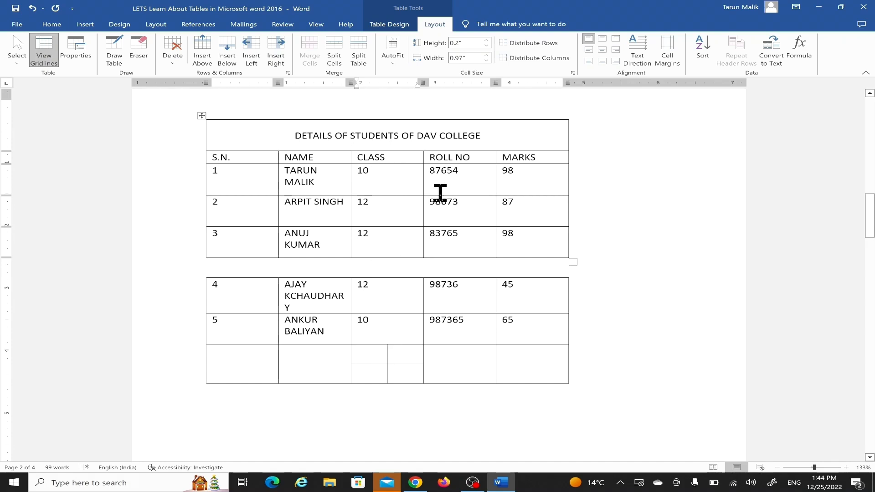
Step: Set the width of the CLASS column to 0.6" in both parts of the split table
click(391, 171)
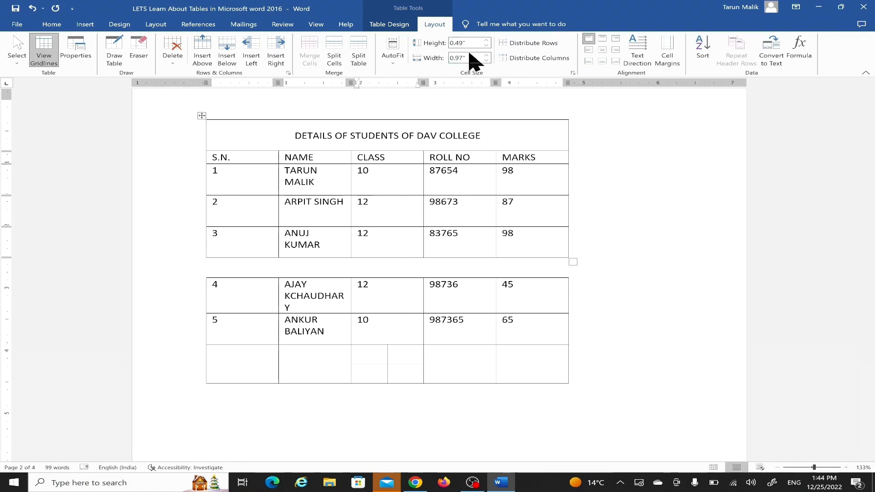
click(487, 60)
click(487, 60)
click(487, 60)
click(487, 60)
click(487, 60)
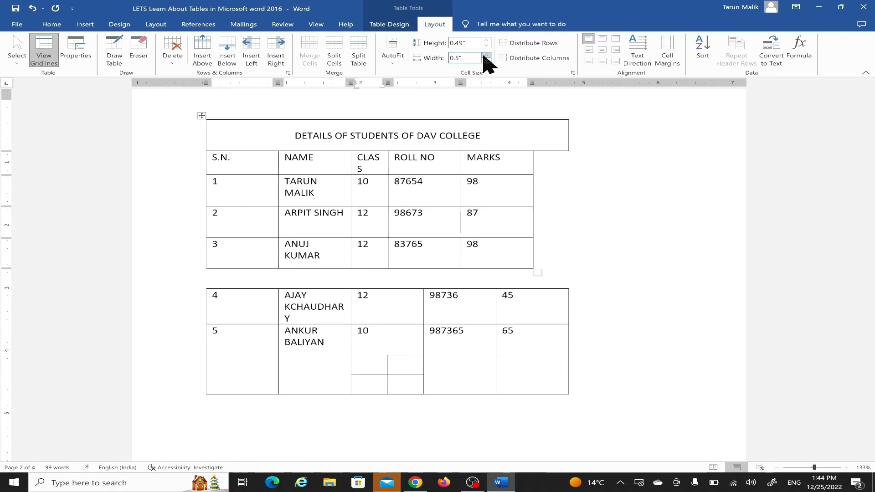
click(486, 55)
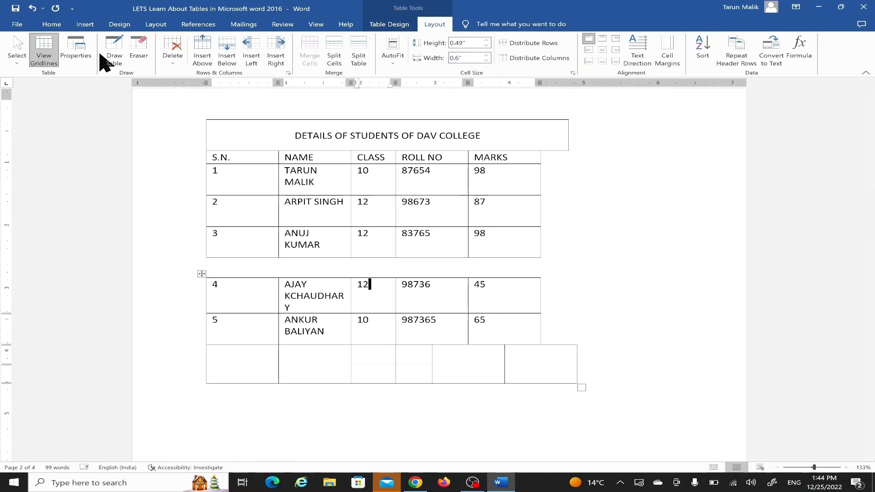
Step: Undo the recent column width, row height, cell splitting and table splitting changes
key(ctrl+z)
key(ctrl+z)
key(ctrl+z)
key(ctrl+z)
key(ctrl+z)
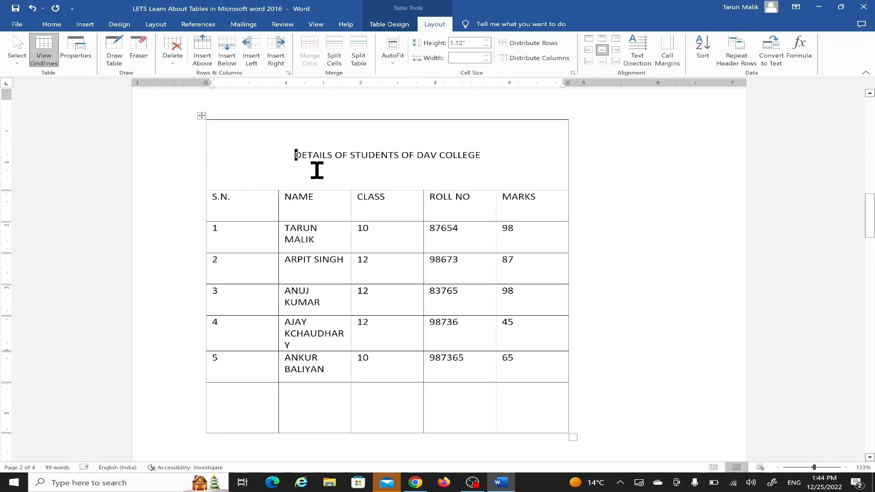
Step: Set the height of the DETAILS OF STUDENTS OF DAV COLLEGE title row to 0.2"
click(342, 177)
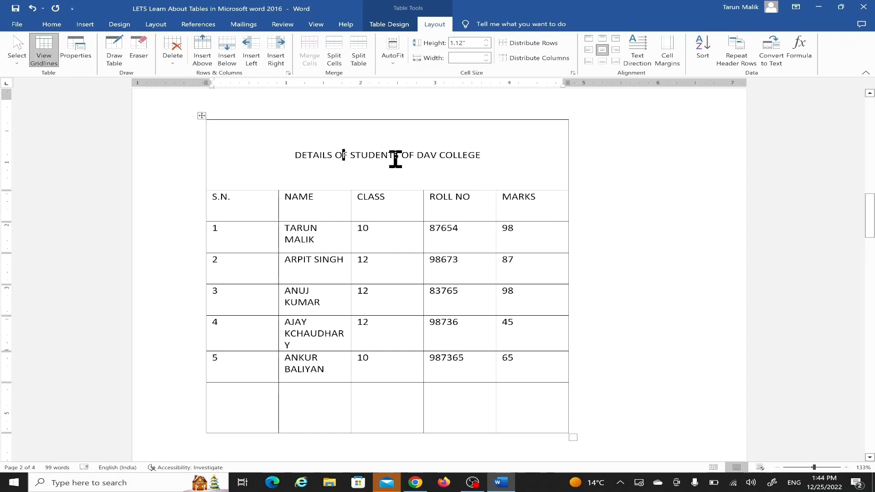
click(487, 40)
click(487, 40)
click(487, 40)
click(486, 40)
click(486, 40)
click(487, 40)
click(487, 40)
click(487, 46)
click(487, 46)
click(487, 46)
click(487, 46)
click(486, 46)
click(487, 46)
click(487, 46)
click(486, 46)
click(486, 46)
click(486, 46)
click(486, 46)
click(487, 46)
click(486, 46)
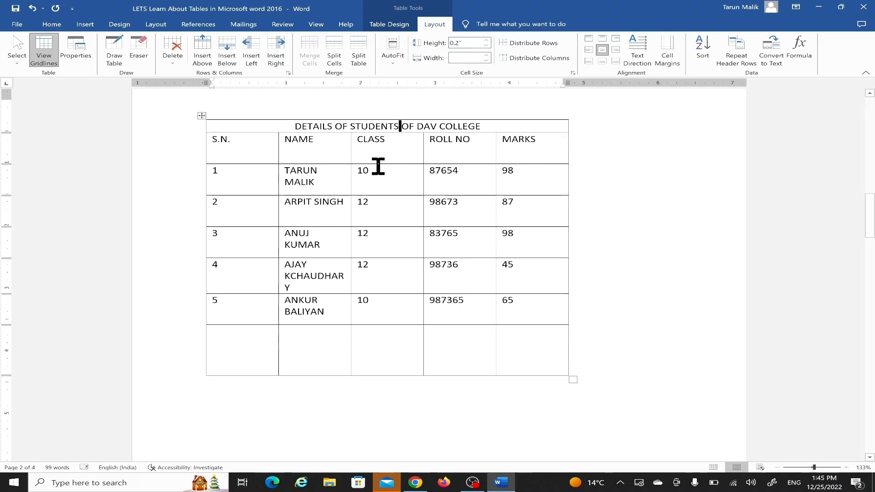
Step: Set the width of the CLASS column to 0.6" and the ROLL NO column to 0.7"
click(394, 148)
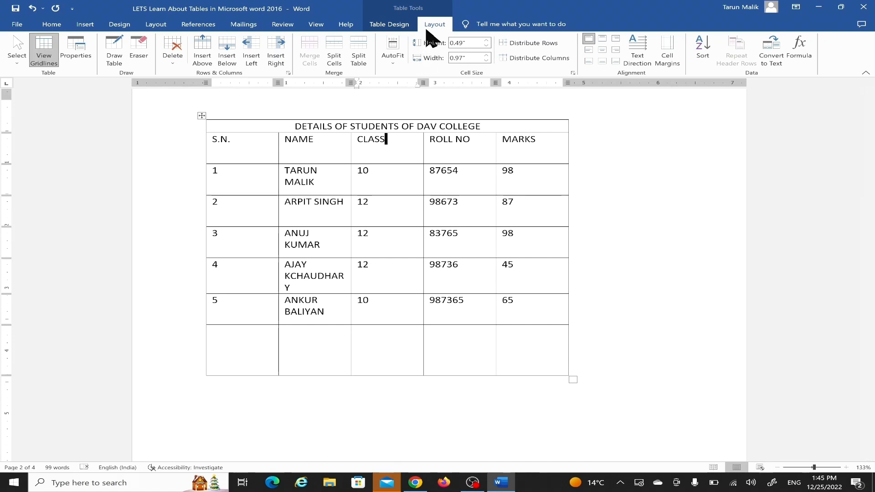
click(486, 60)
click(487, 60)
click(486, 59)
click(487, 59)
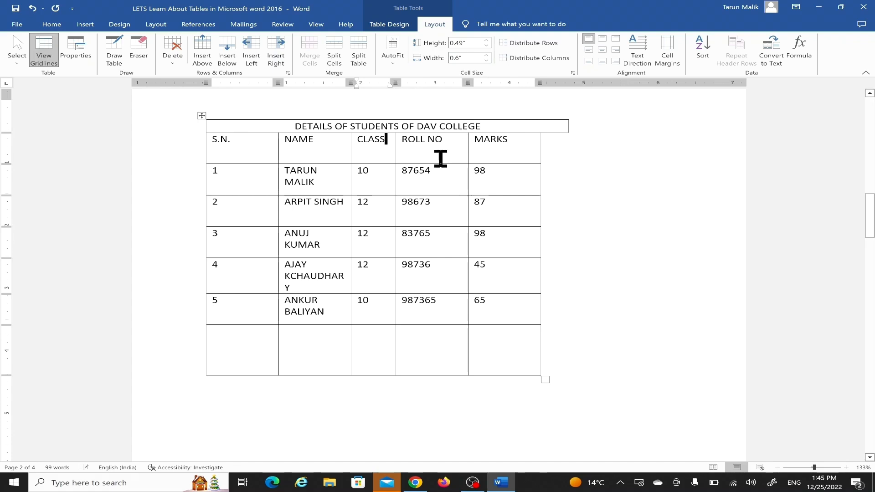
click(486, 60)
click(487, 60)
click(487, 61)
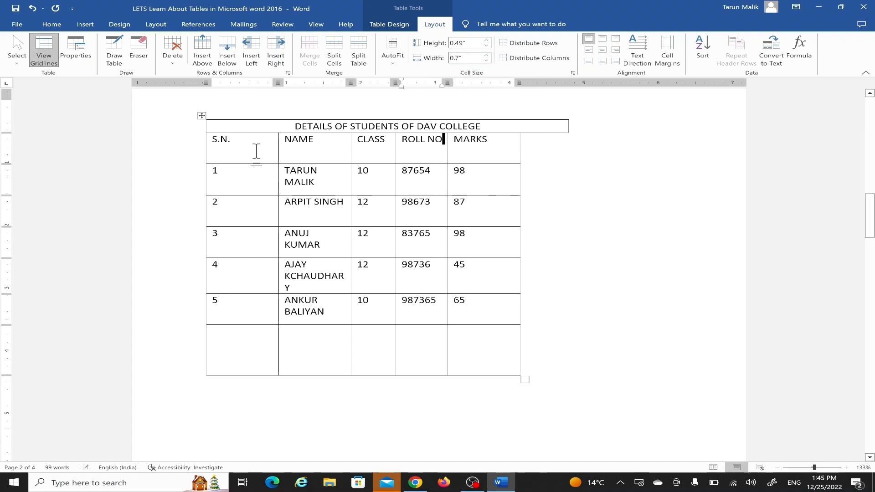
Step: Move the border between the S.N. and NAME columns to narrow S.N. and widen NAME to about 1.58"
click(220, 170)
scroll(203, 170, up, 3)
scroll(244, 246, down, 3)
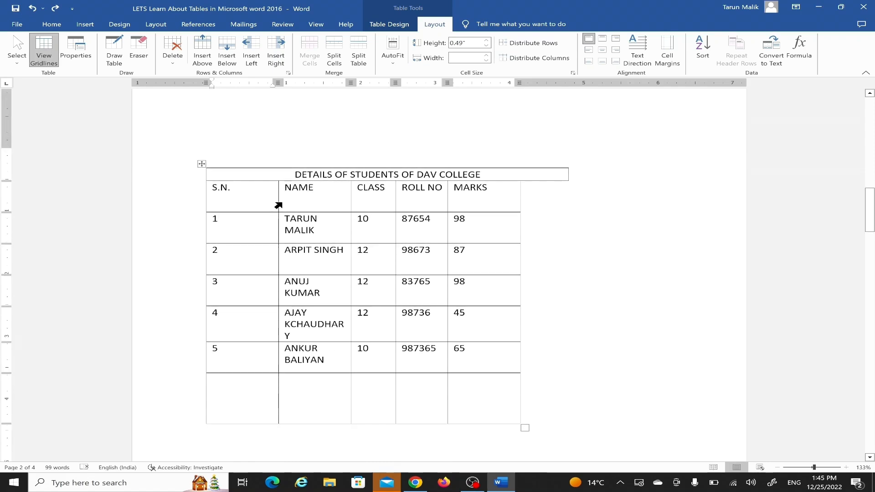
drag(281, 189, 260, 190)
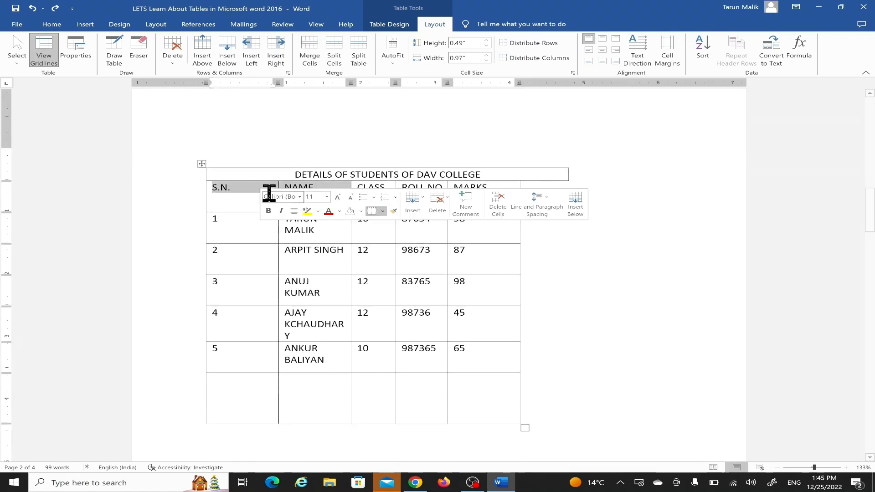
click(257, 153)
drag(274, 193, 234, 196)
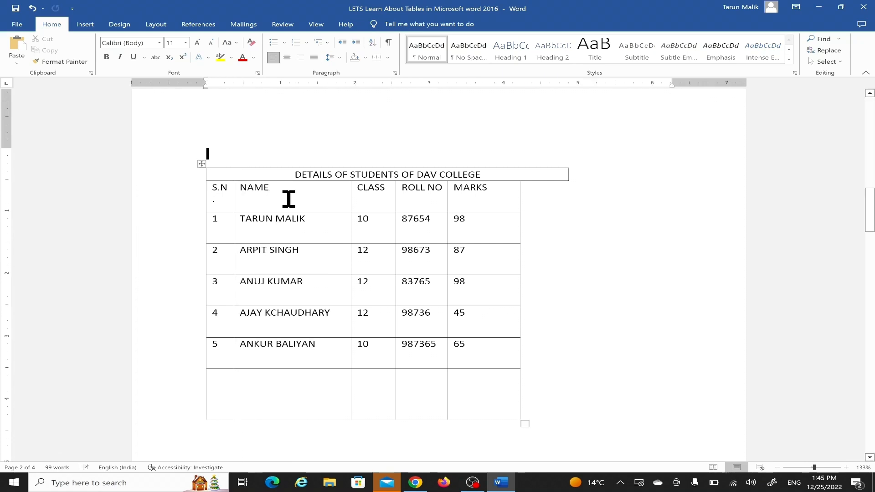
Step: Set the width of the NAME column to 1.4" so each student name fits on one line
click(325, 196)
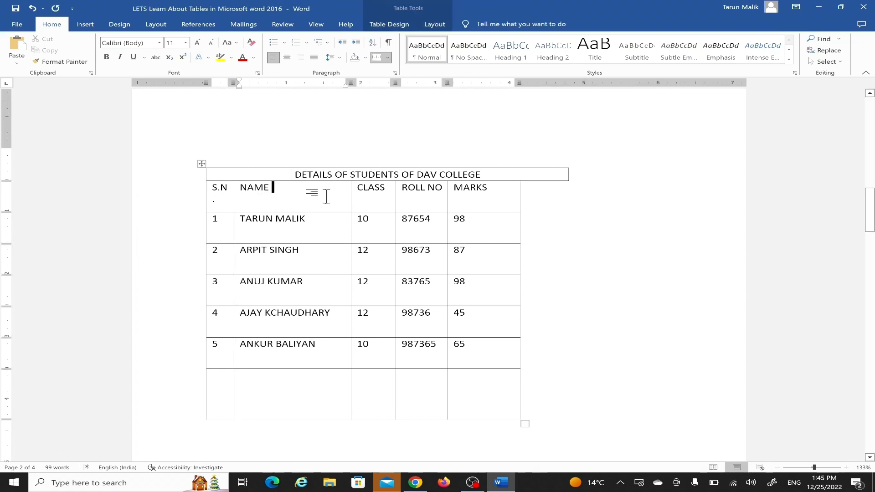
click(429, 27)
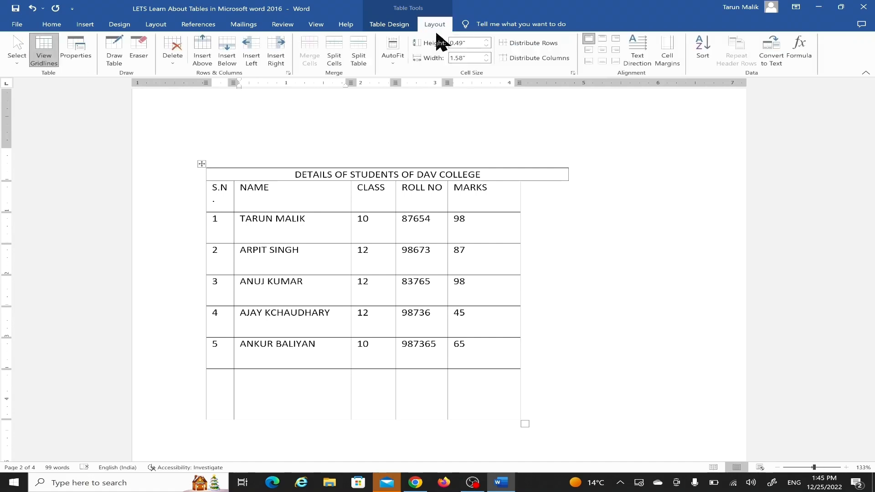
click(486, 61)
click(485, 61)
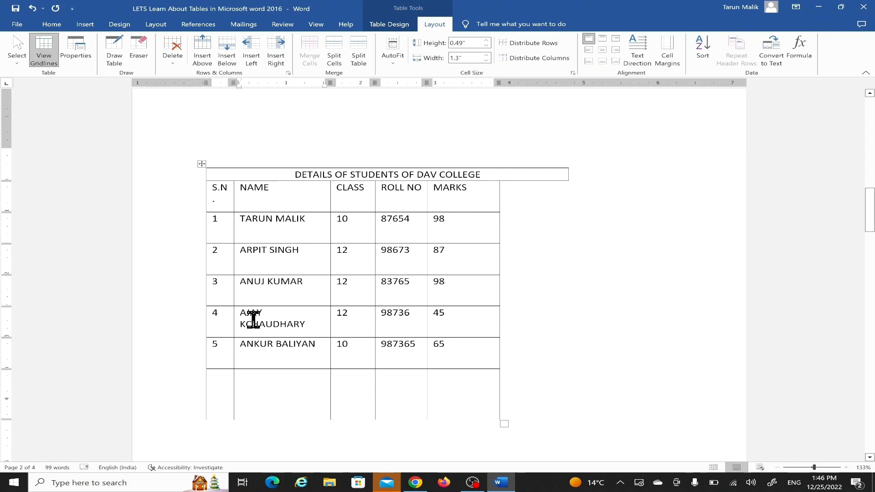
click(485, 56)
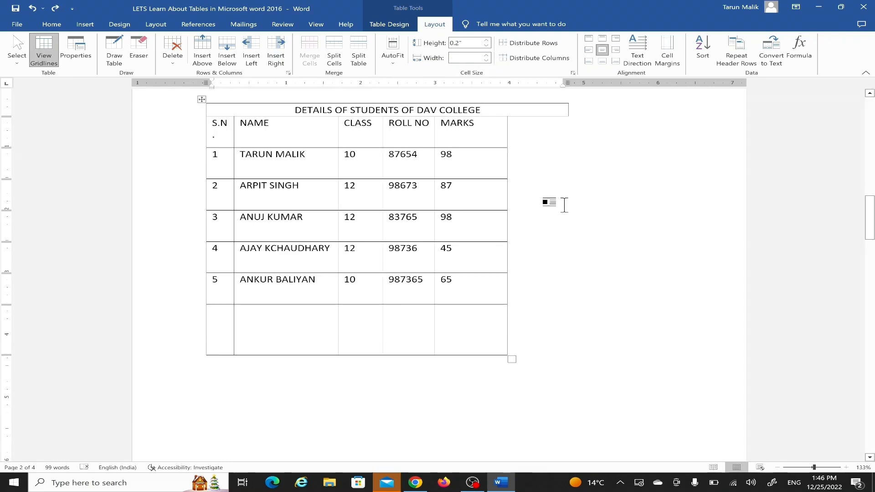
Step: Extend the MARKS column's outer border to align with the title row, and set the ROLL NO column width to 1.2"
scroll(564, 204, up, 1)
drag(506, 165, 569, 171)
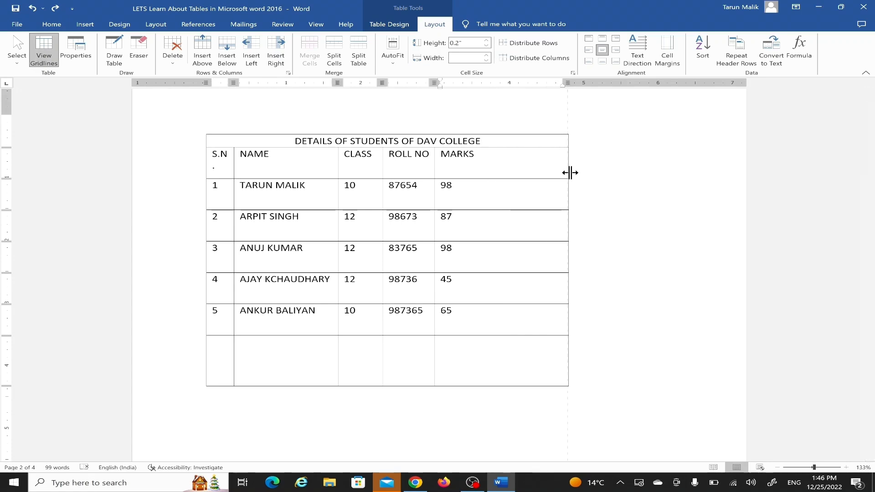
triple_click(442, 169)
click(494, 155)
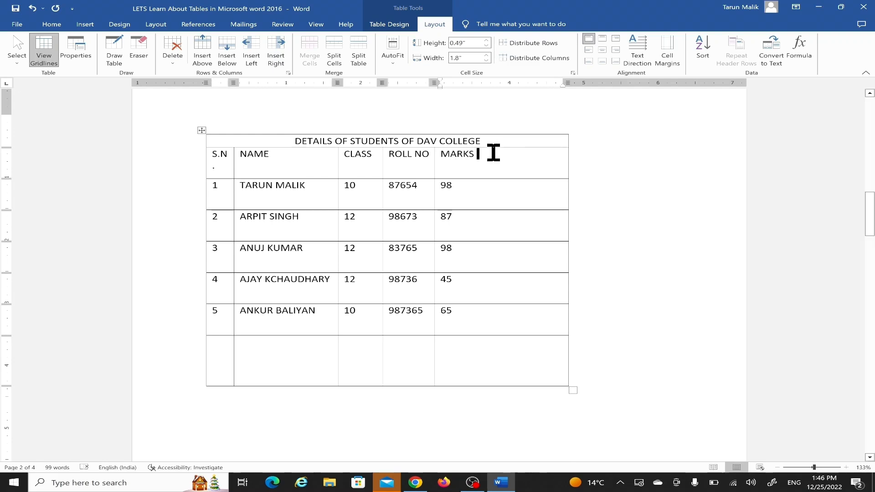
click(487, 55)
click(486, 56)
click(487, 55)
click(487, 55)
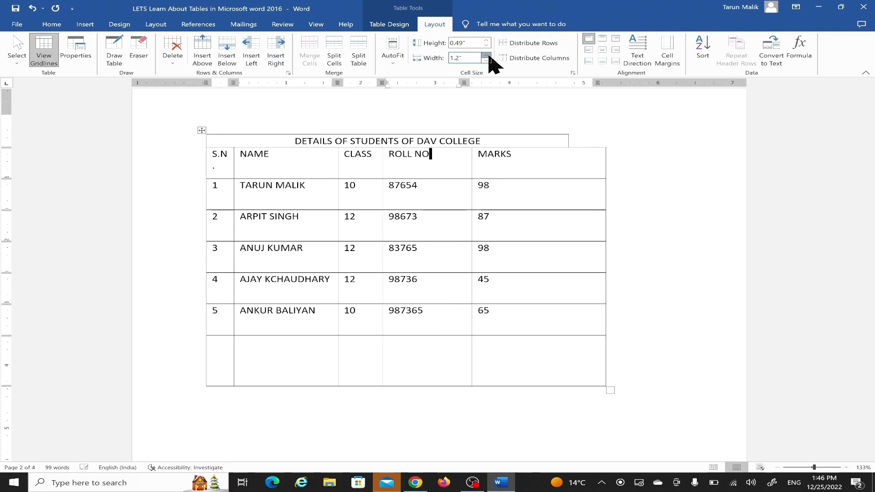
Step: Set the column heading row's height to 0.3" and the MARKS column's width to 1.3"
click(585, 157)
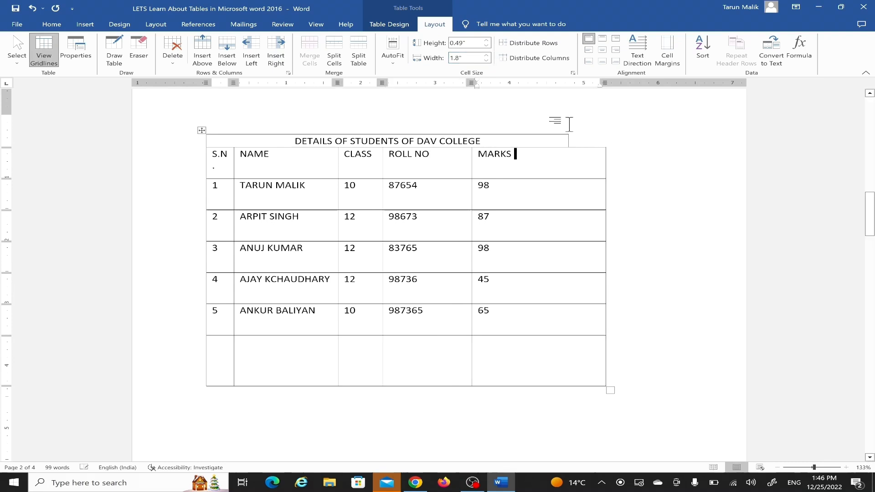
click(487, 46)
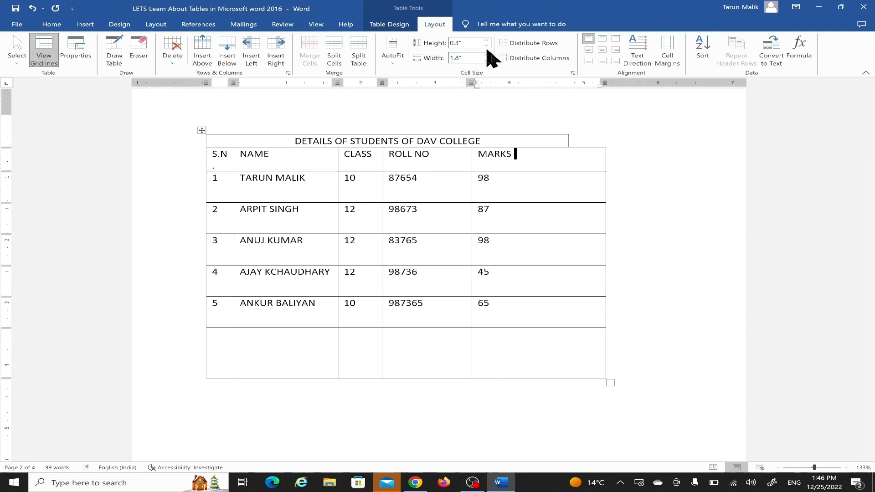
click(487, 61)
click(487, 60)
click(487, 60)
click(487, 60)
click(487, 60)
scroll(322, 296, up, 3)
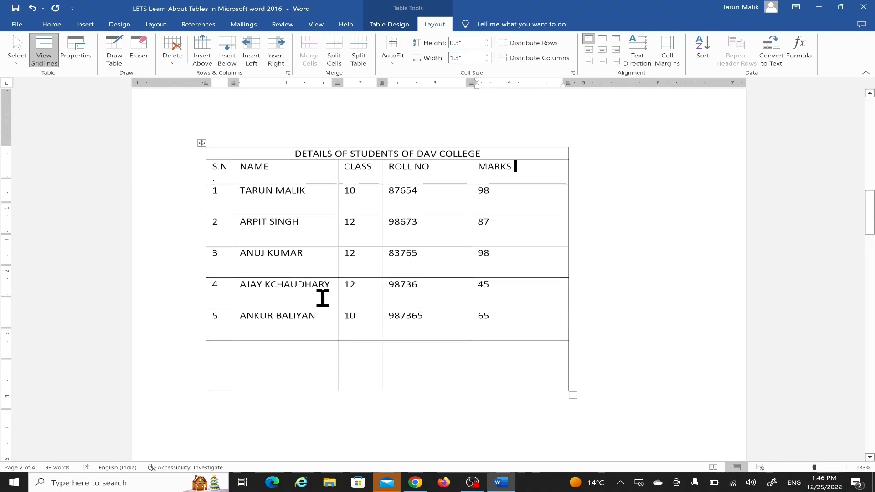
Step: Review the list of table topics on the document's first page, including the highlighted Part 3 items
scroll(322, 296, down, 2)
scroll(323, 296, down, 1)
scroll(322, 296, up, 8)
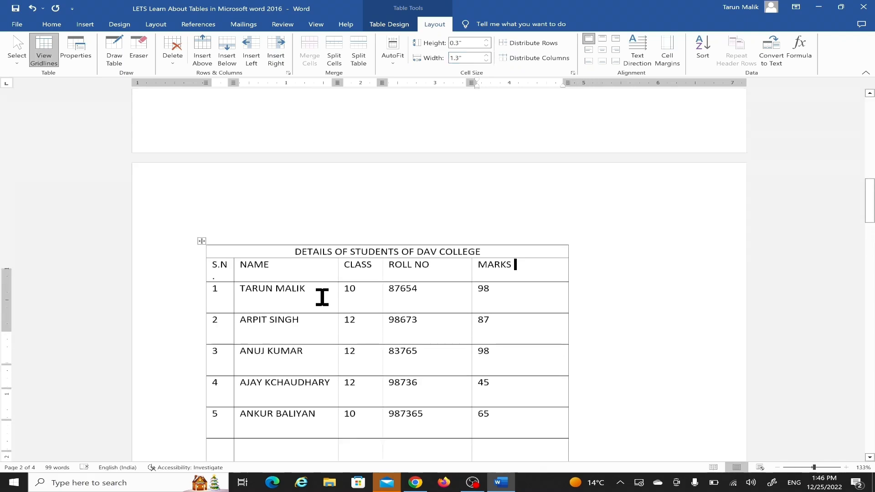
scroll(322, 296, up, 6)
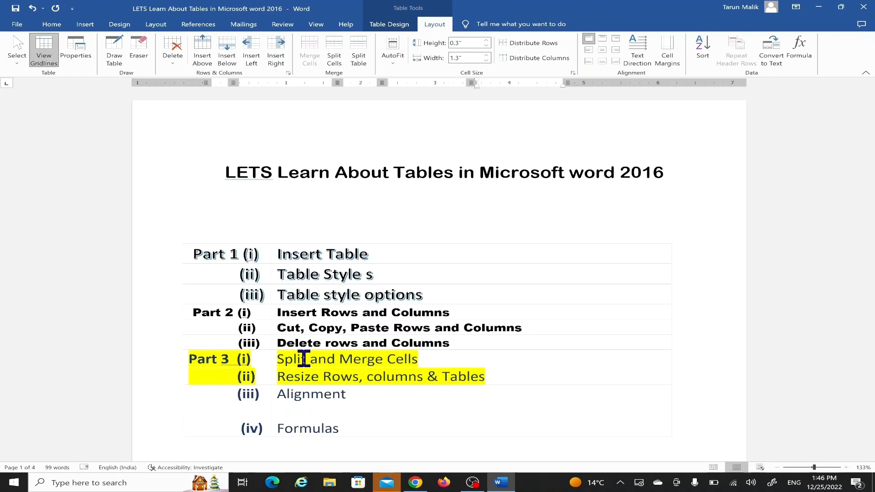
scroll(304, 359, down, 2)
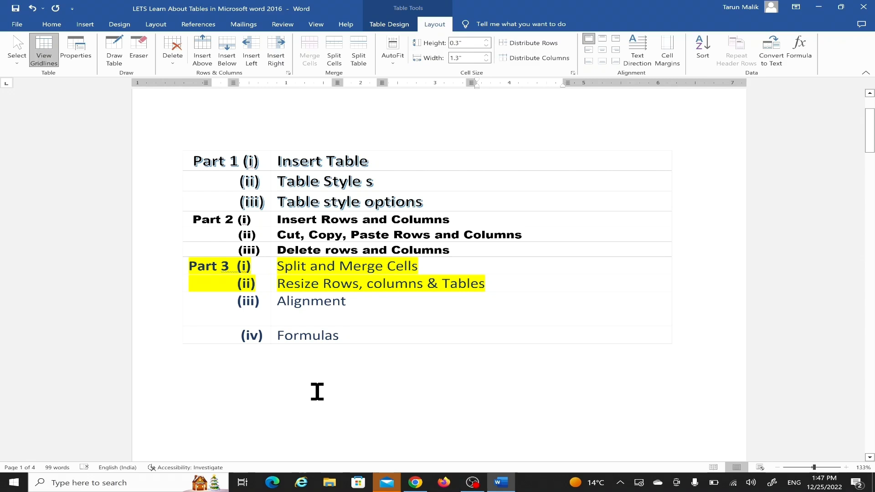
scroll(317, 392, up, 1)
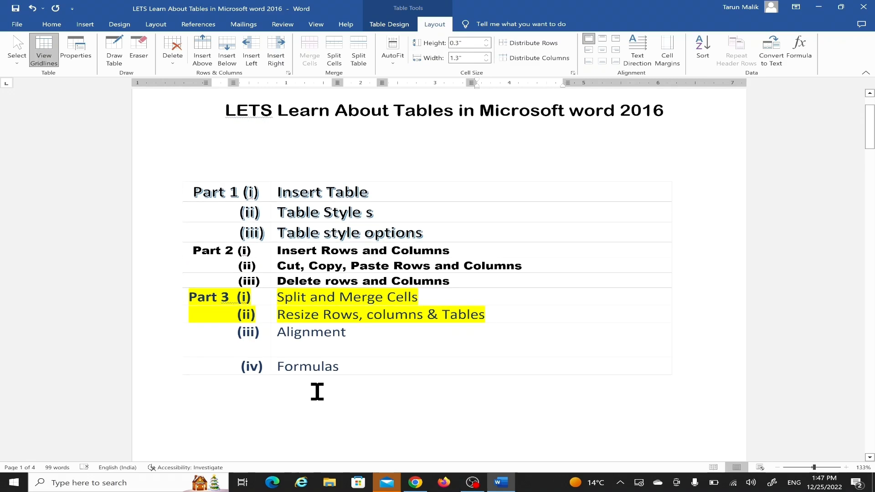